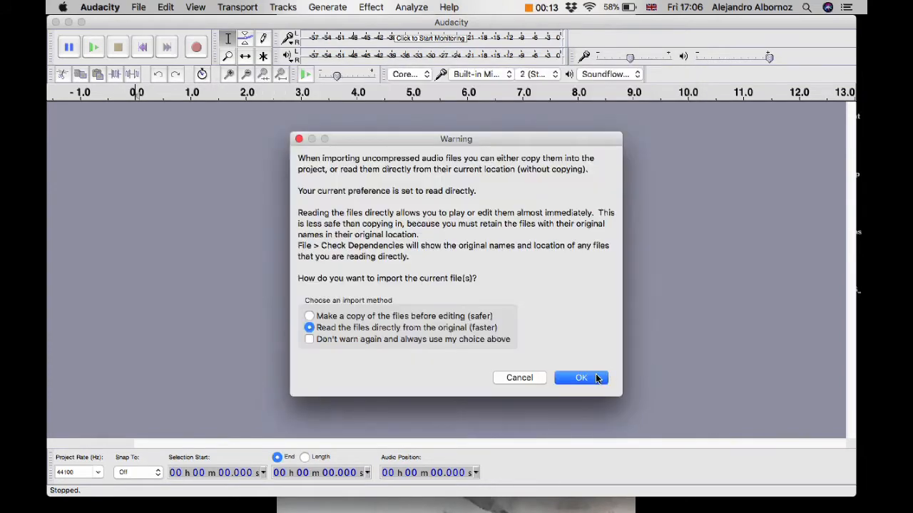
Import the slap-02 audio file by reading it directly from the original, and play it.
click(592, 378)
key(space)
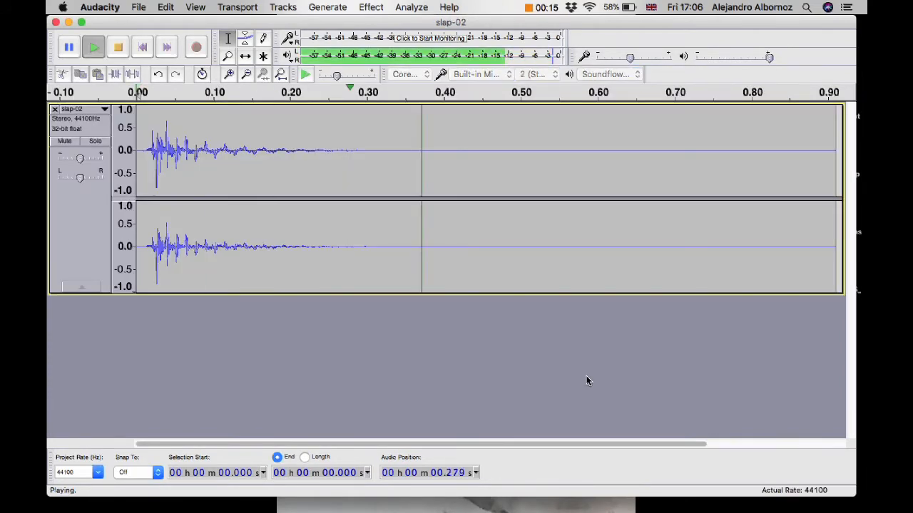
Generate 1 second of silence at the end of the slap-02 clip.
click(245, 74)
click(245, 74)
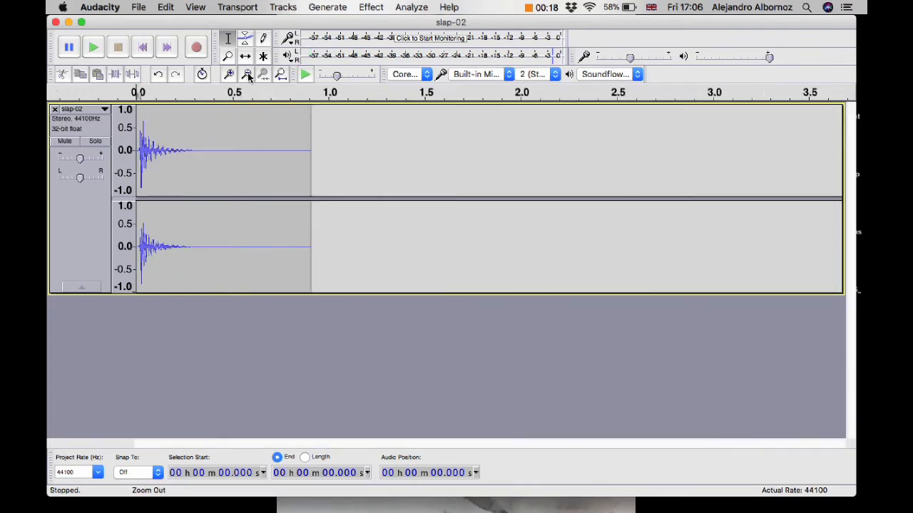
click(312, 193)
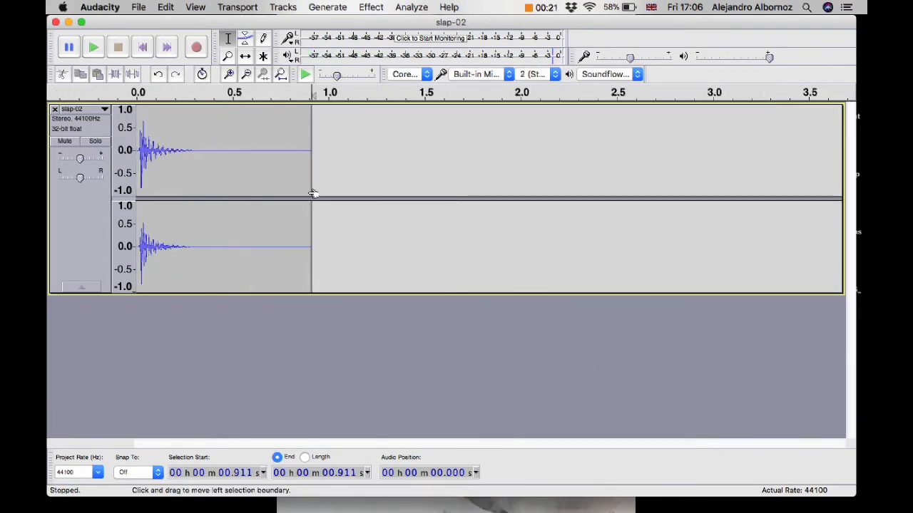
click(292, 7)
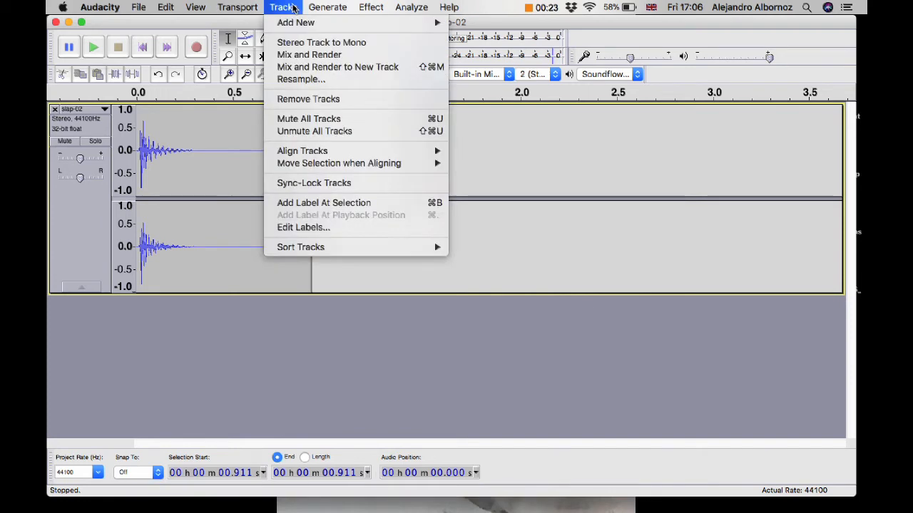
mouse_move(327, 7)
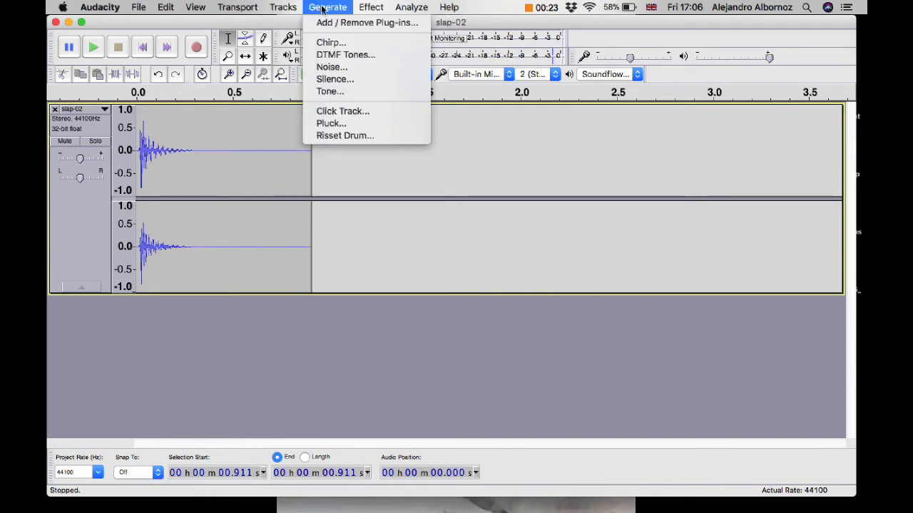
click(383, 81)
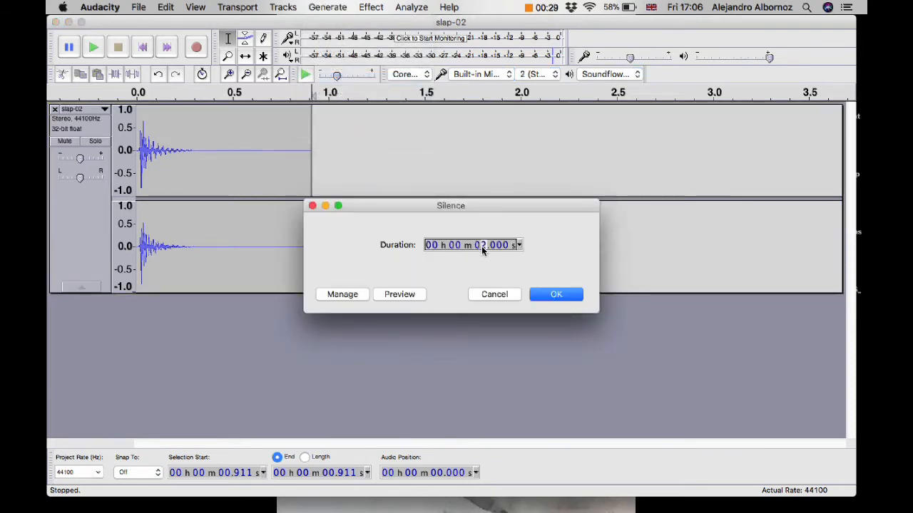
text(1)
click(555, 294)
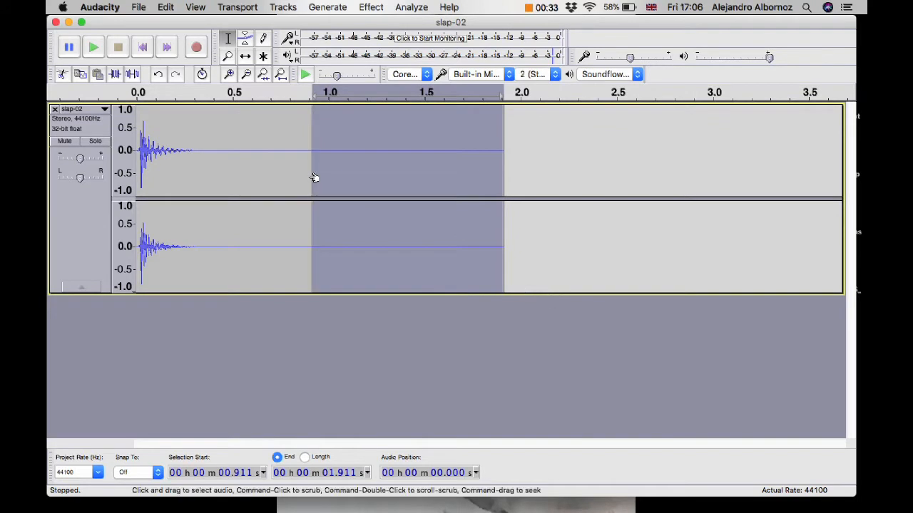
Preview and apply Reverb to the whole clip with room size 80% and wet gain set to 1 dB.
click(142, 47)
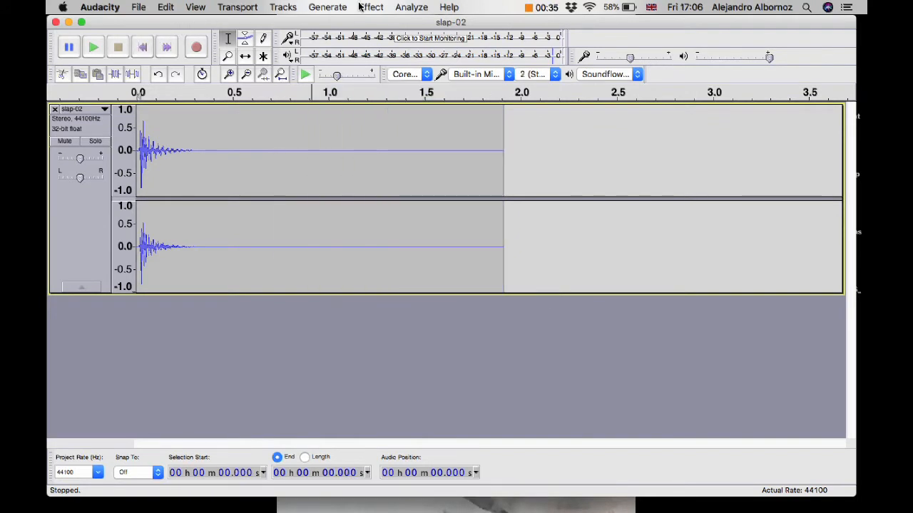
click(376, 7)
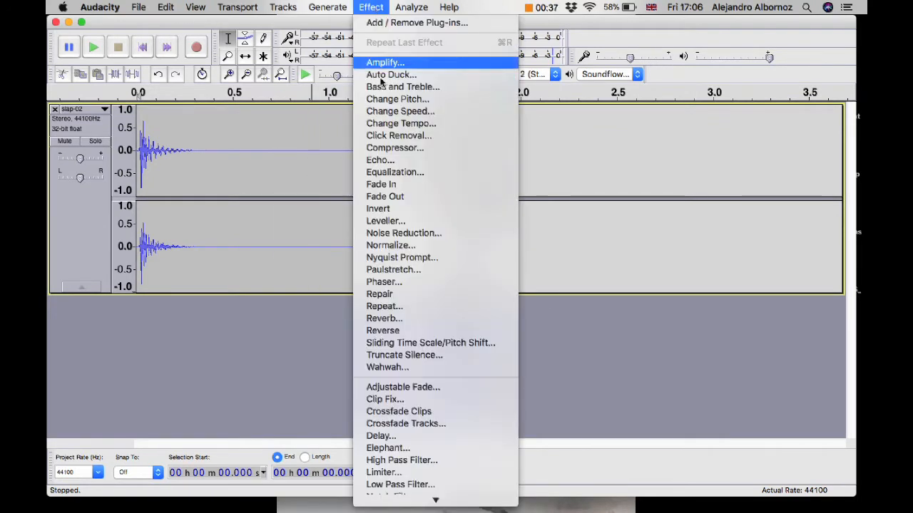
click(403, 319)
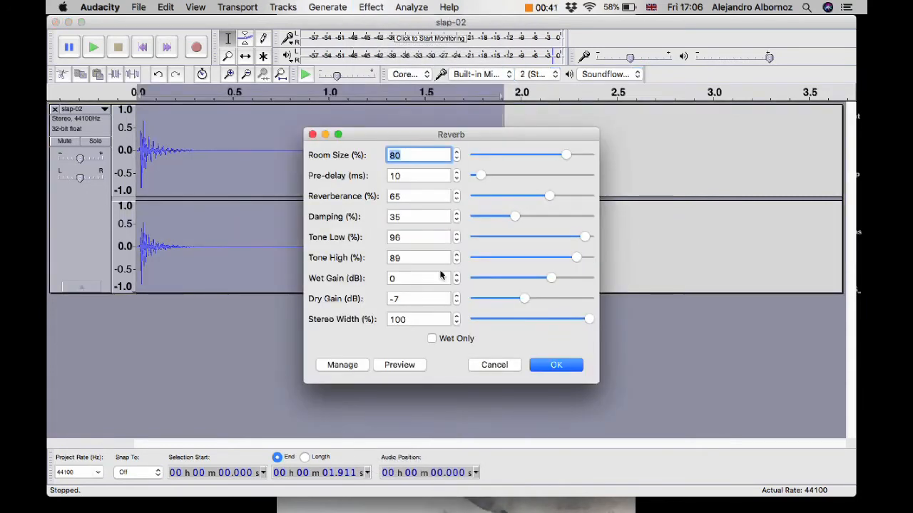
drag(565, 155, 565, 159)
drag(544, 278, 555, 278)
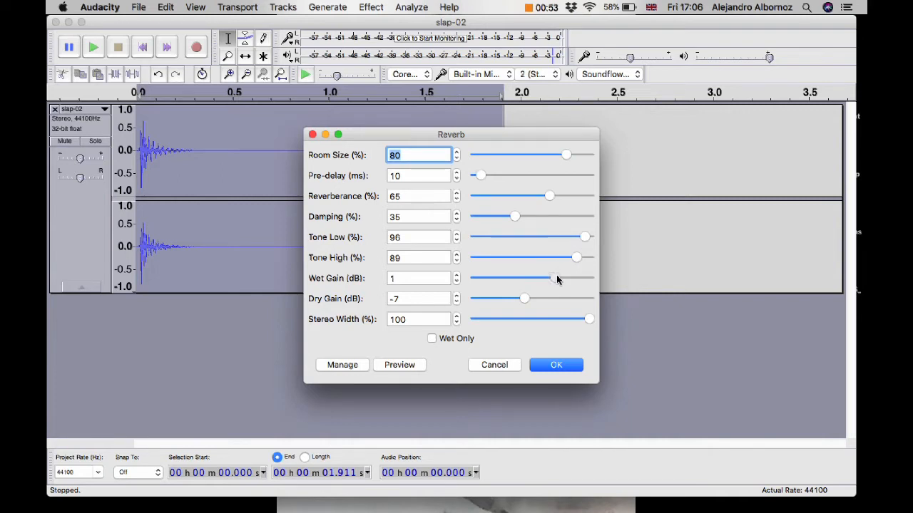
click(398, 365)
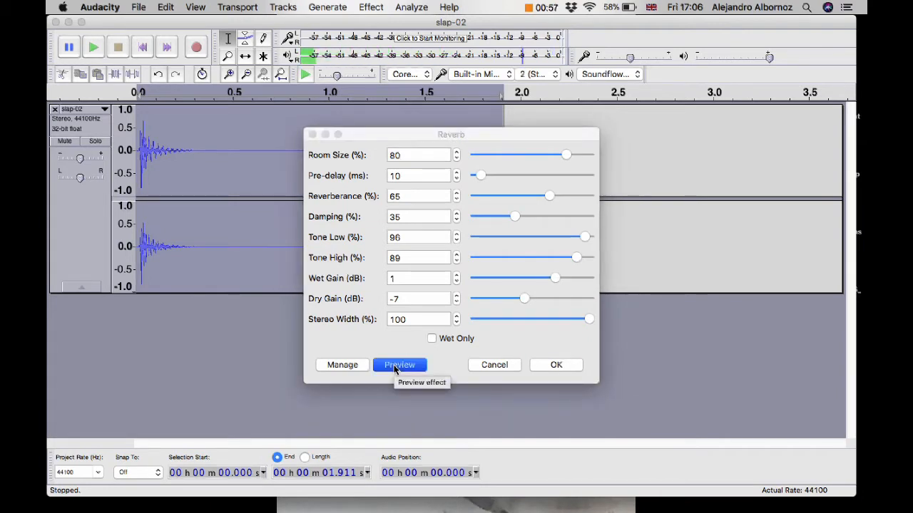
click(556, 365)
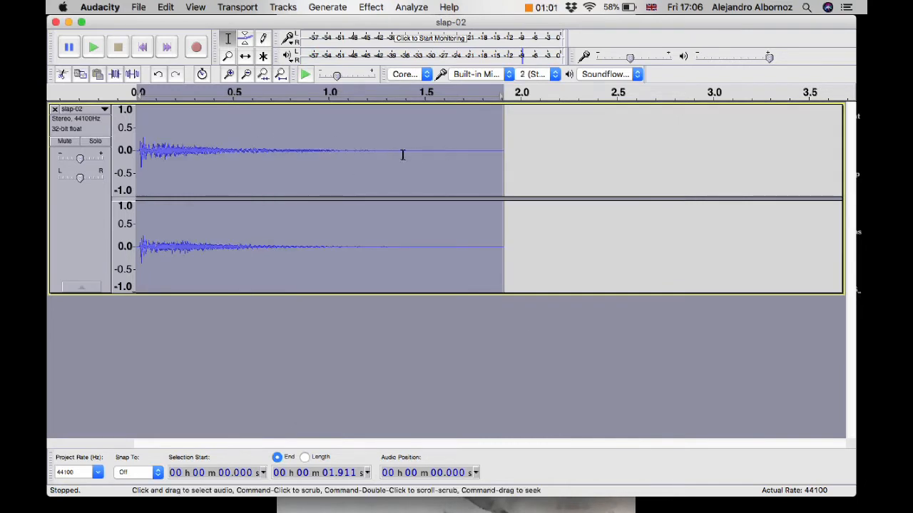
Amplify the whole clip by 3.0 dB and play it from the start.
click(371, 8)
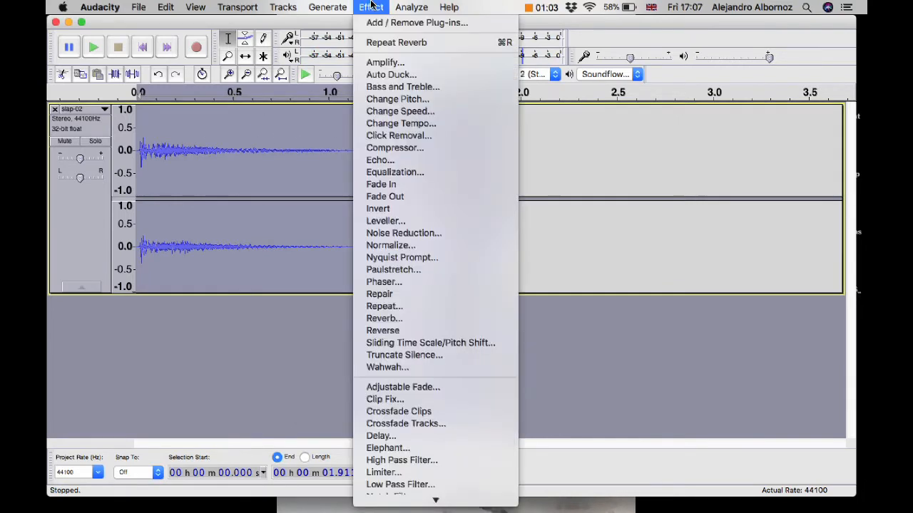
click(384, 64)
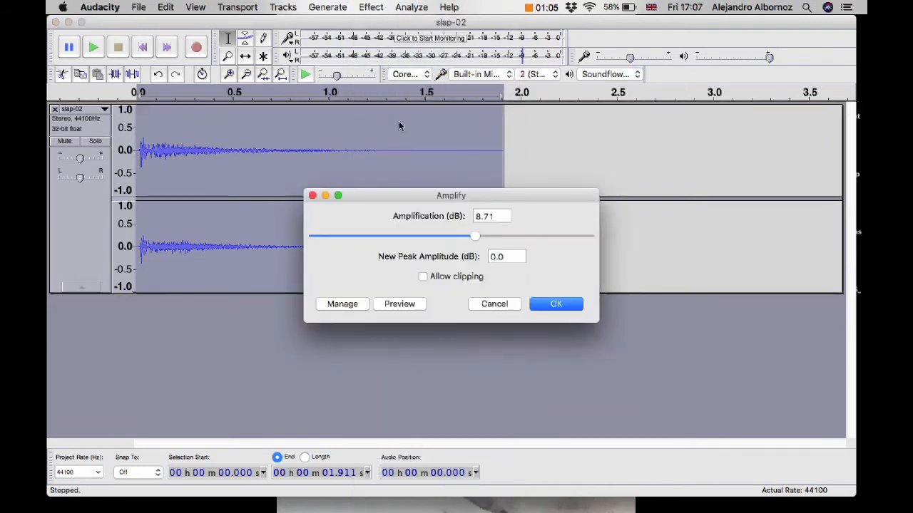
drag(476, 238, 460, 237)
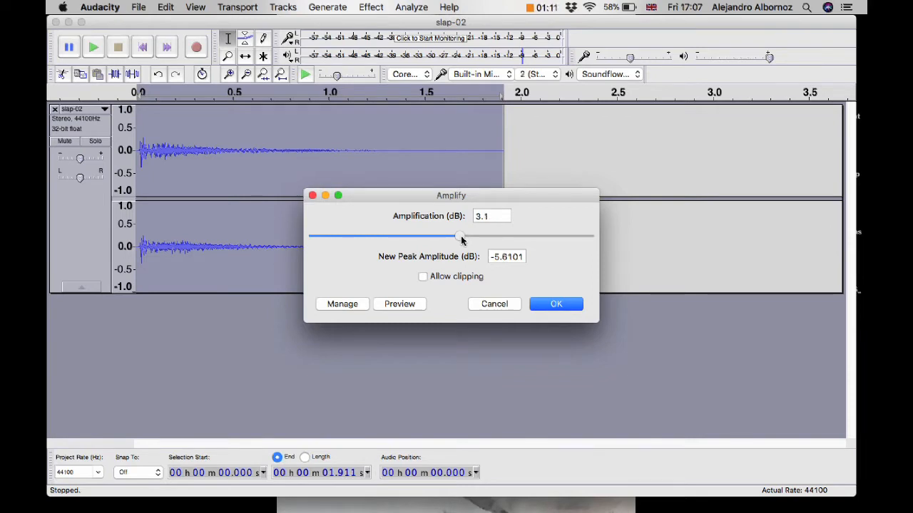
drag(462, 240, 460, 240)
click(557, 306)
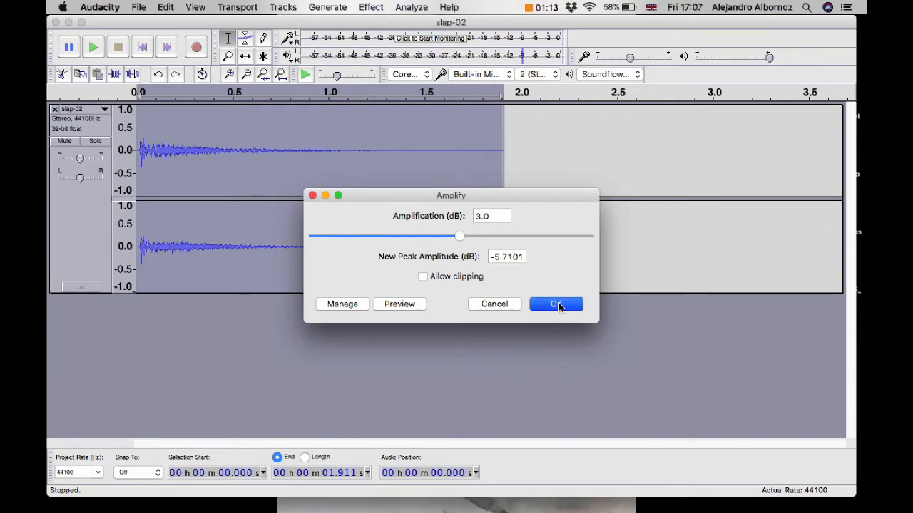
click(135, 49)
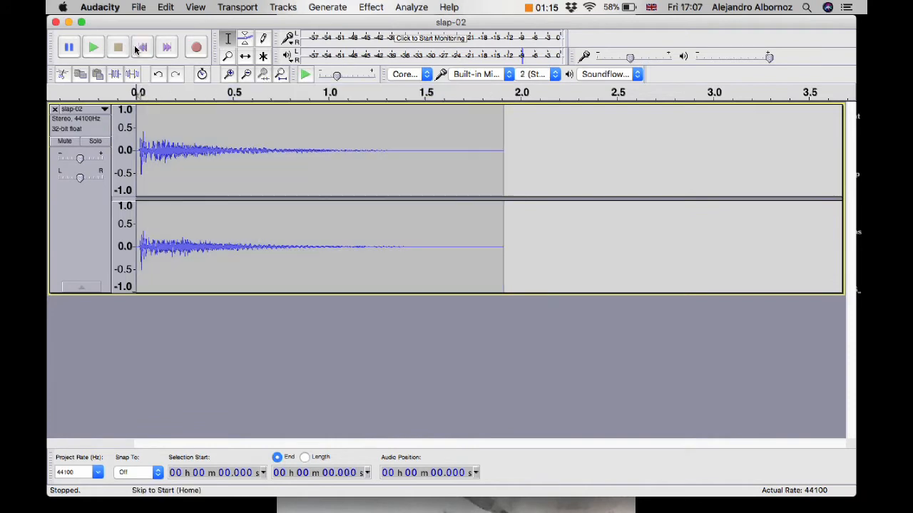
key(space)
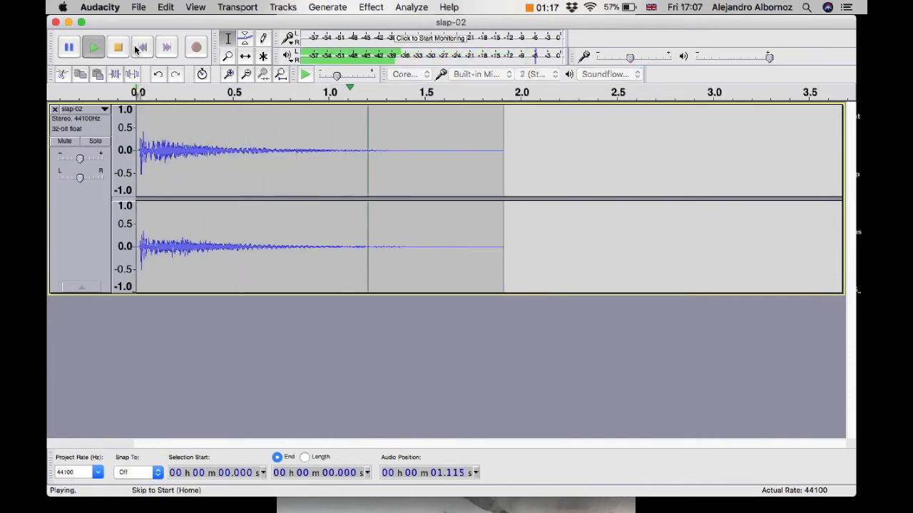
Fade out the tail of the clip from about 1.5 s to its end, and play the clip from the start.
click(427, 172)
drag(471, 179, 506, 184)
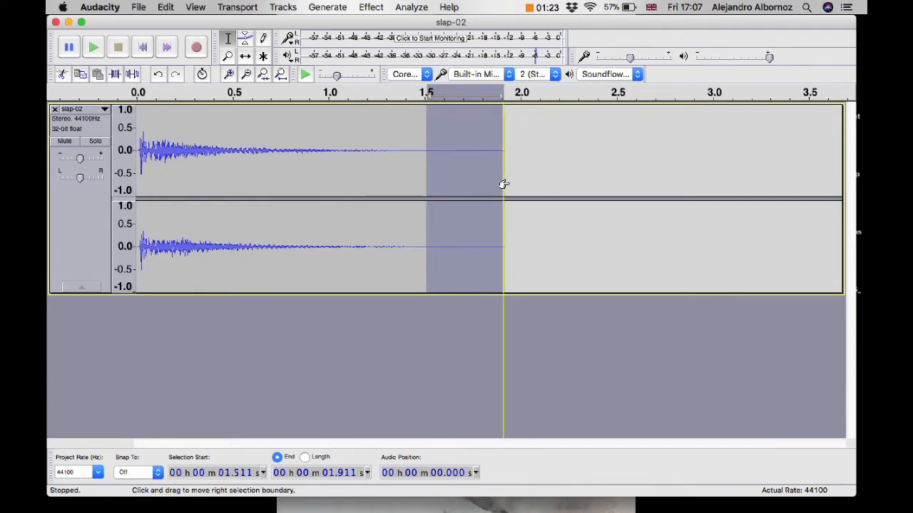
click(369, 7)
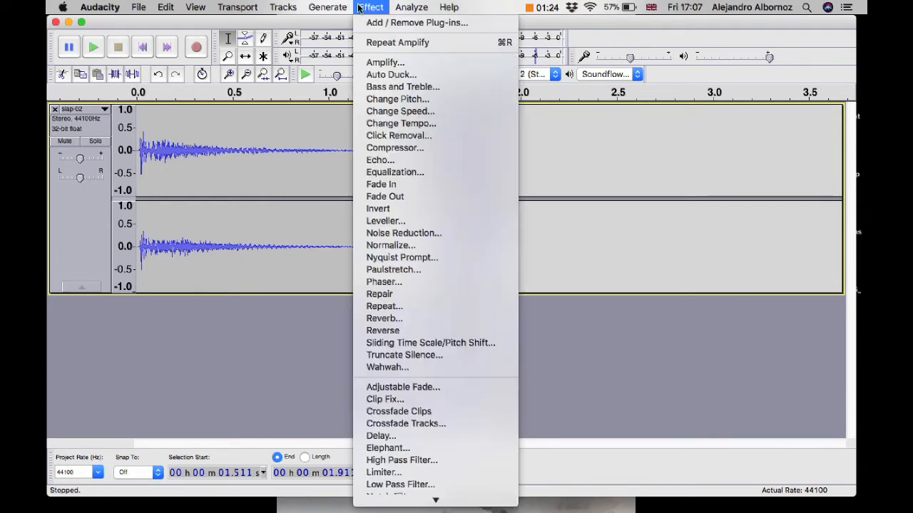
click(401, 197)
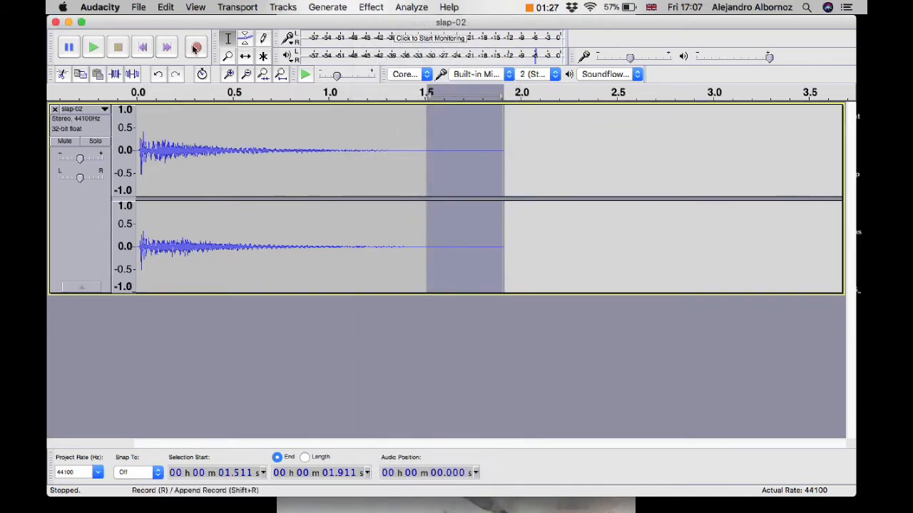
click(144, 48)
key(space)
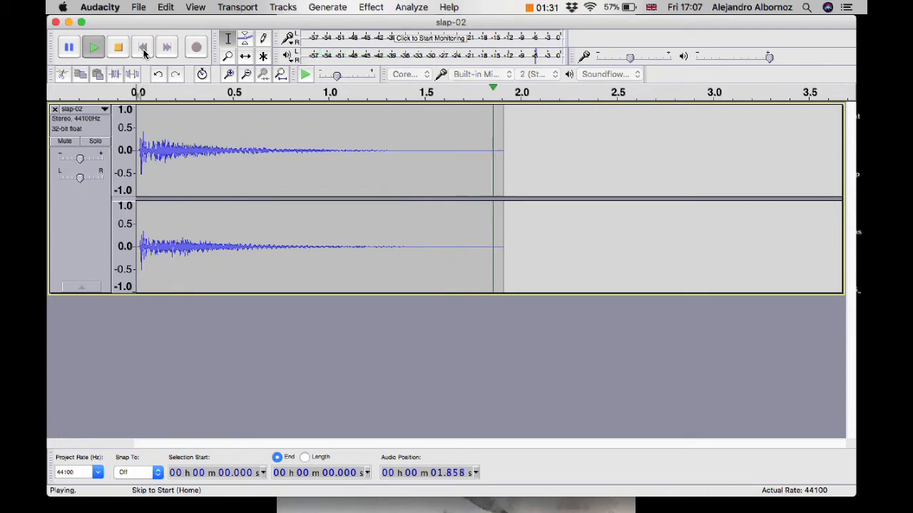
Start exporting the audio and create a new folder named Reverb-chords inside the Music folder as the destination.
click(138, 7)
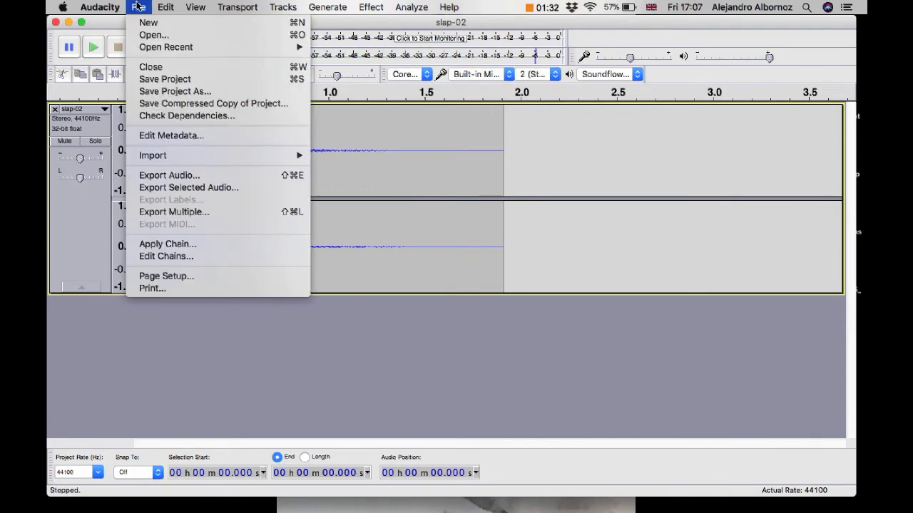
click(177, 178)
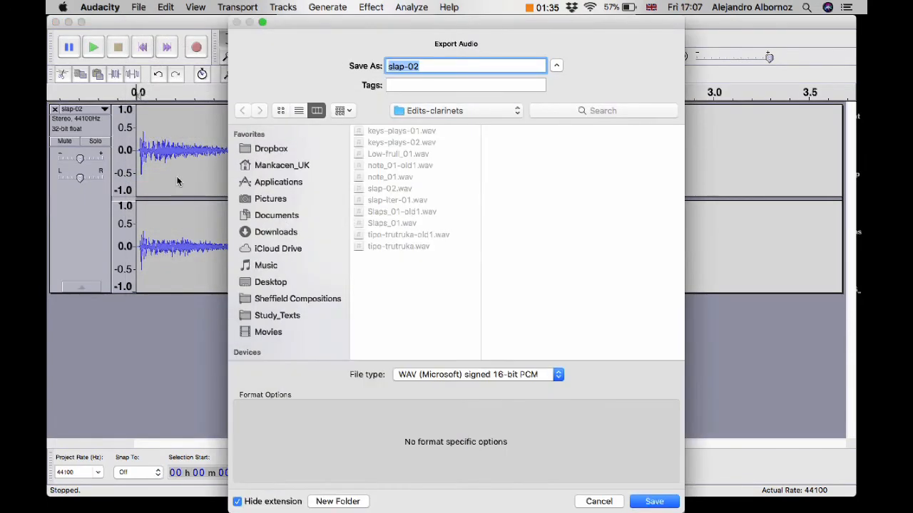
click(472, 109)
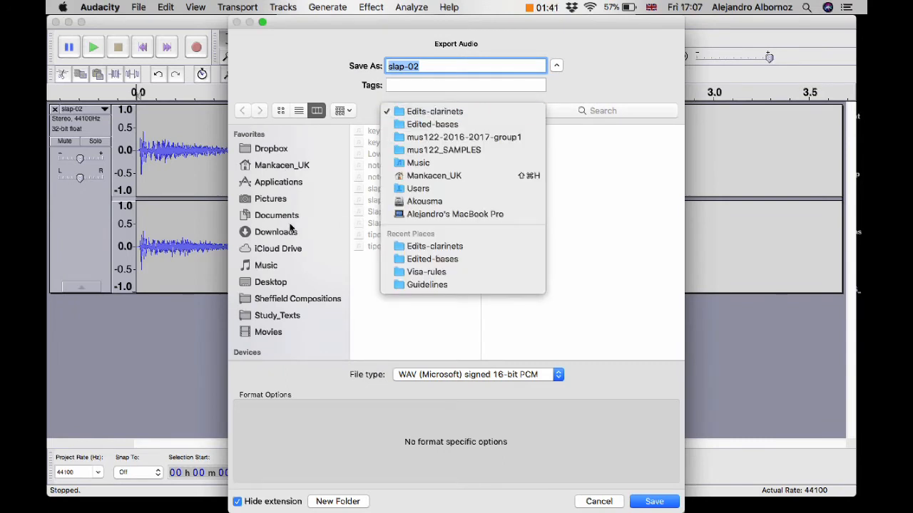
click(278, 274)
click(269, 266)
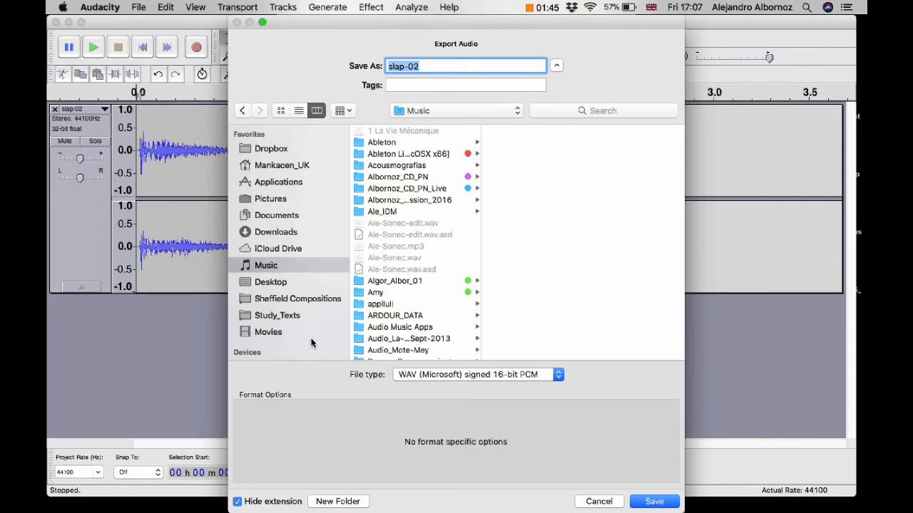
click(335, 500)
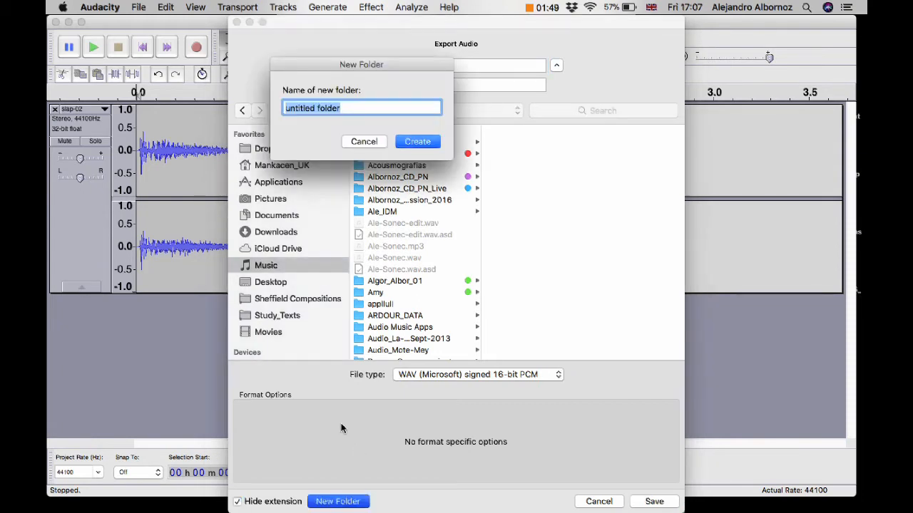
text(Reverb)
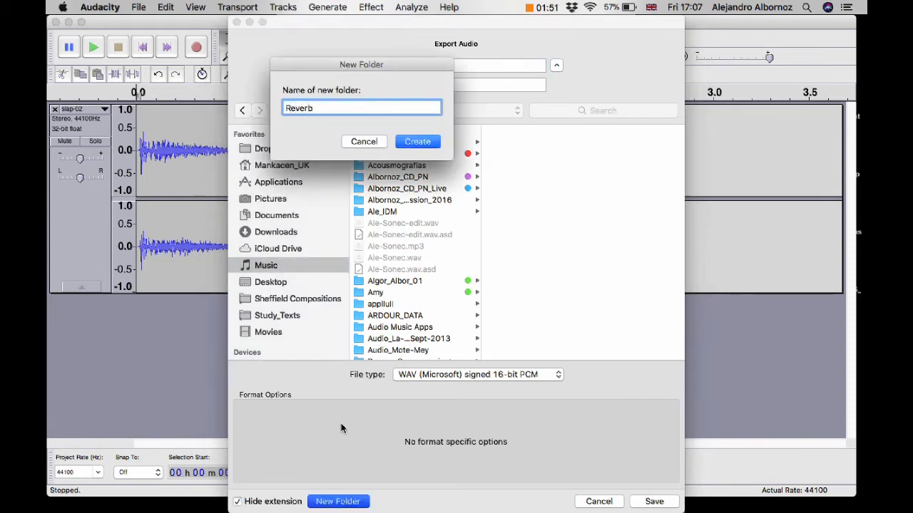
text(-chords)
key(Return)
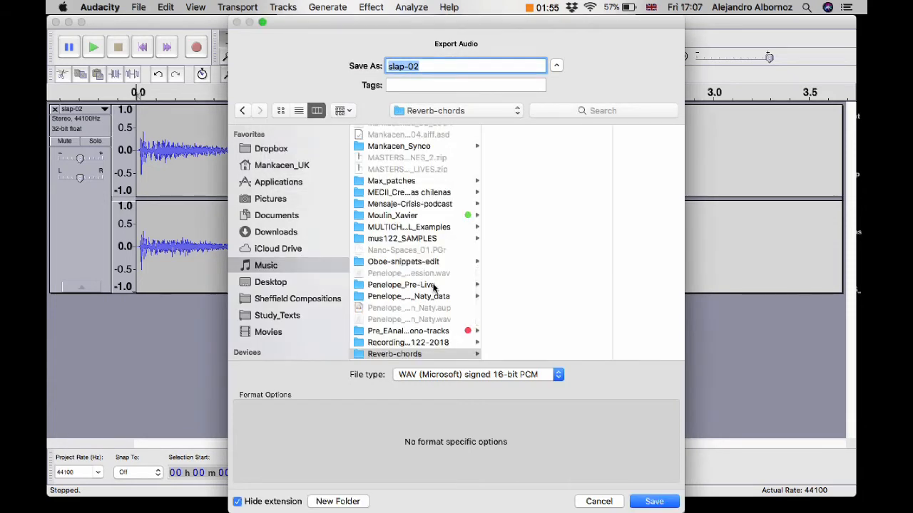
Export the audio under the name 01 as a WAV signed 16-bit PCM file, leaving the metadata empty.
text(01)
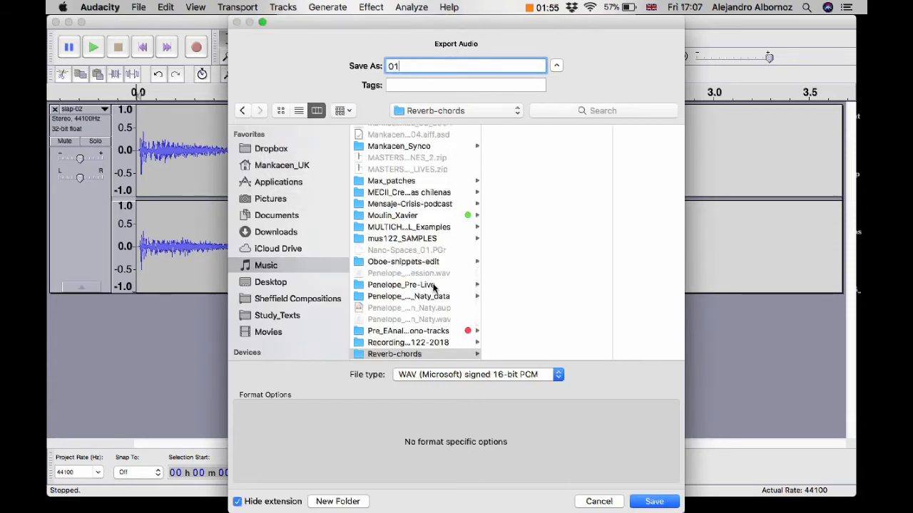
click(653, 502)
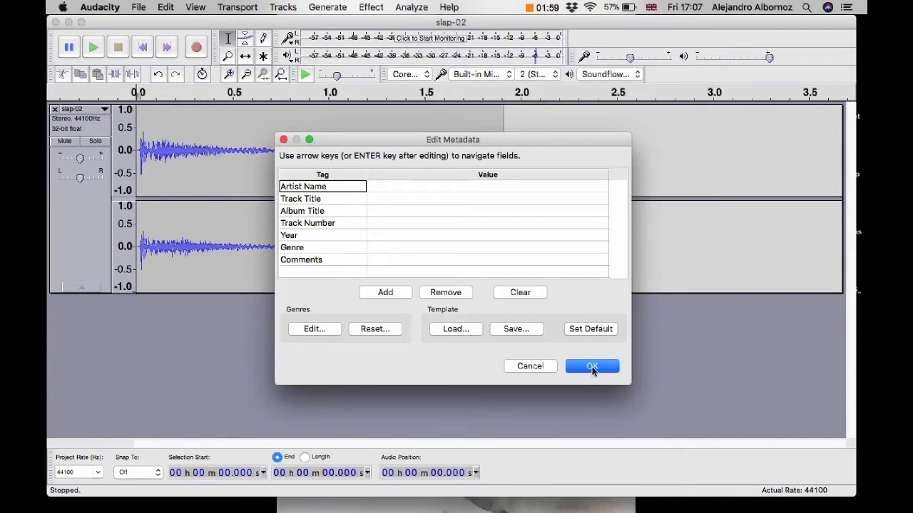
click(592, 367)
Change the pitch of the whole clip by -25 percent and play the result from the start.
click(371, 7)
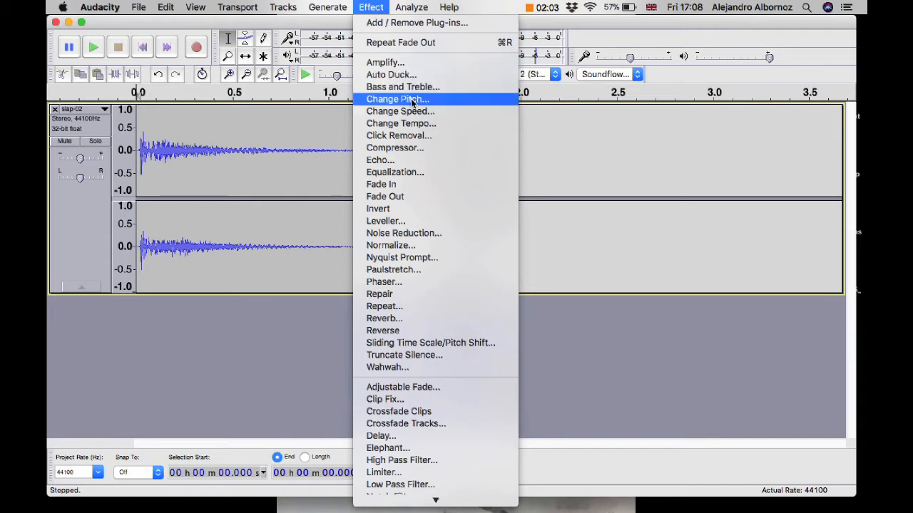
click(417, 98)
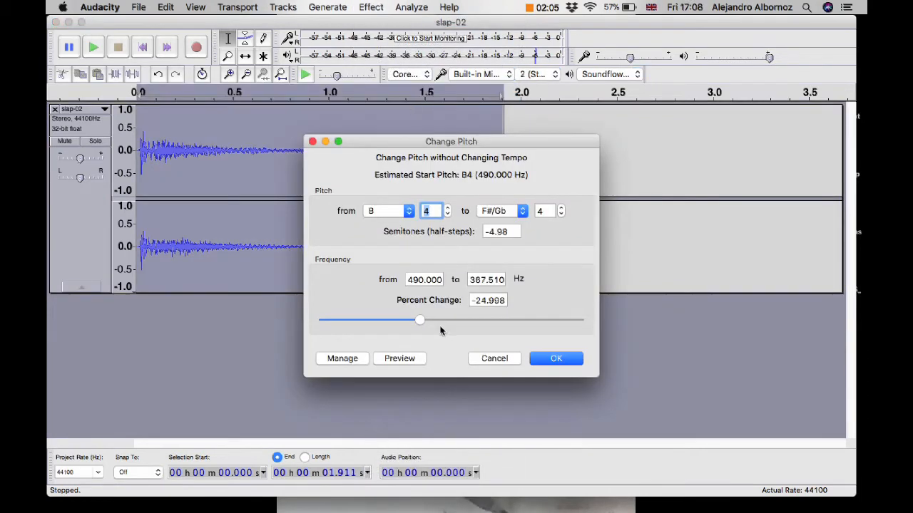
drag(506, 303, 475, 306)
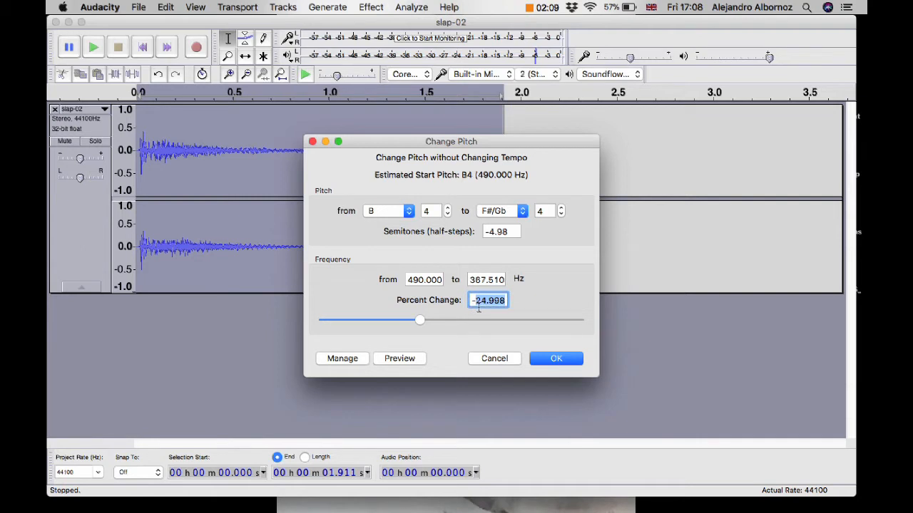
text(-25)
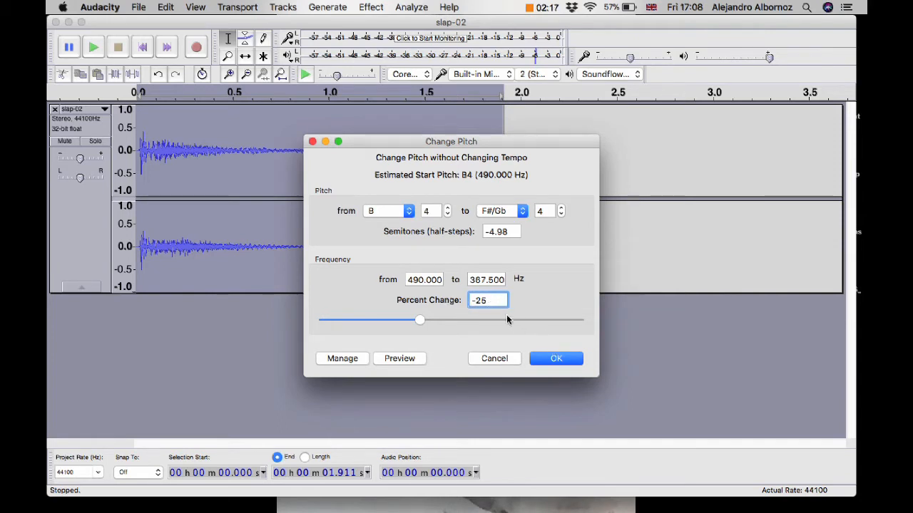
key(BackSpace)
key(BackSpace)
text(50)
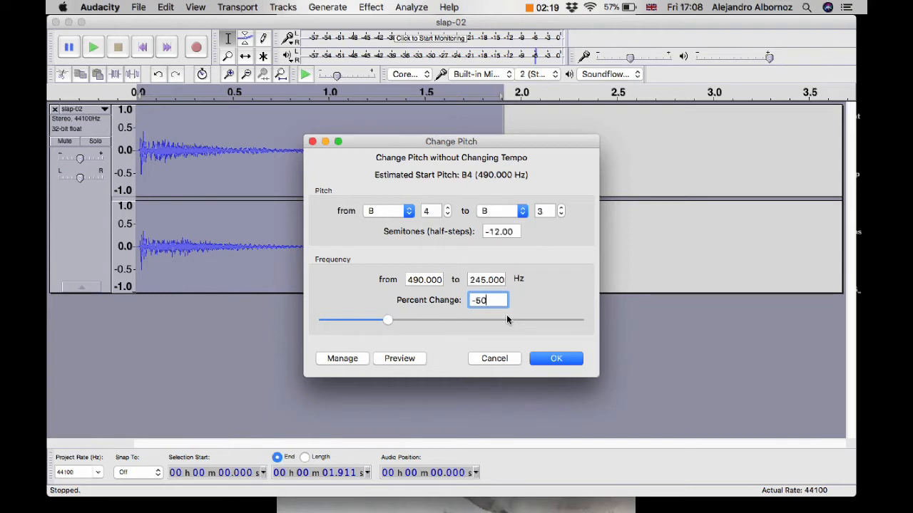
key(BackSpace)
key(BackSpace)
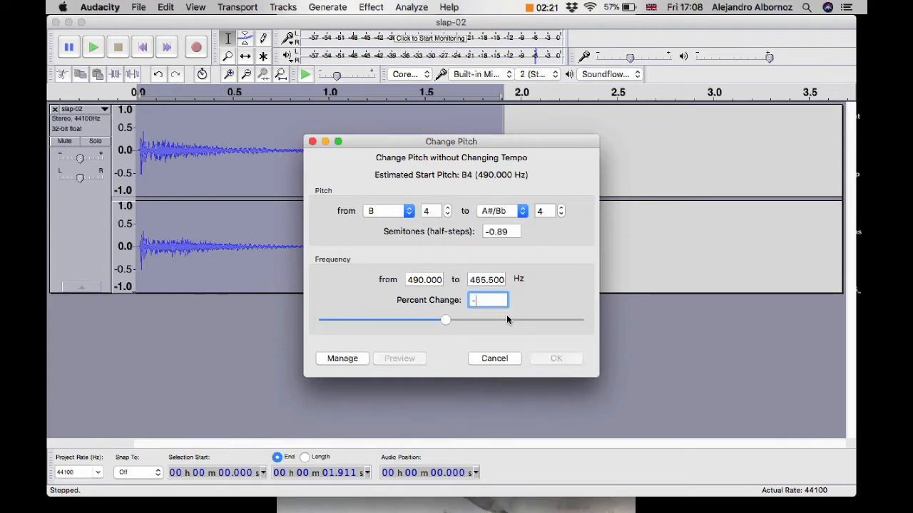
text(25)
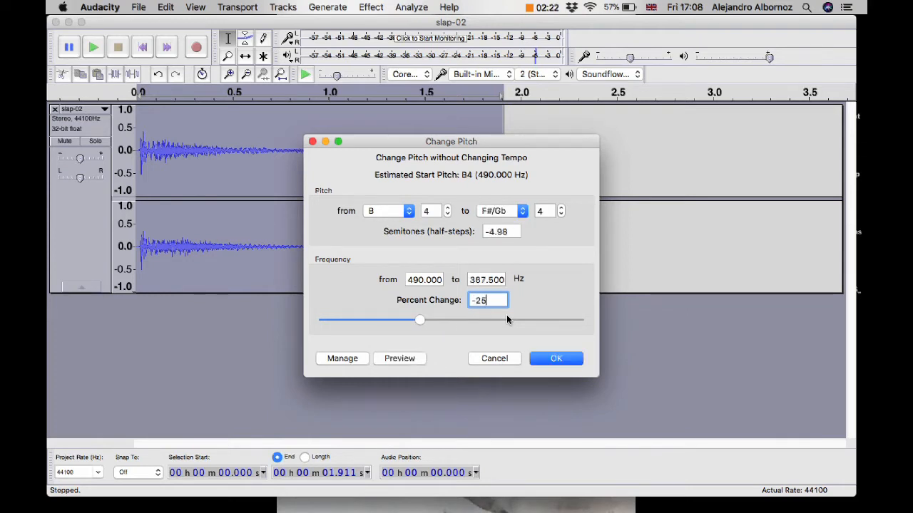
click(560, 359)
key(space)
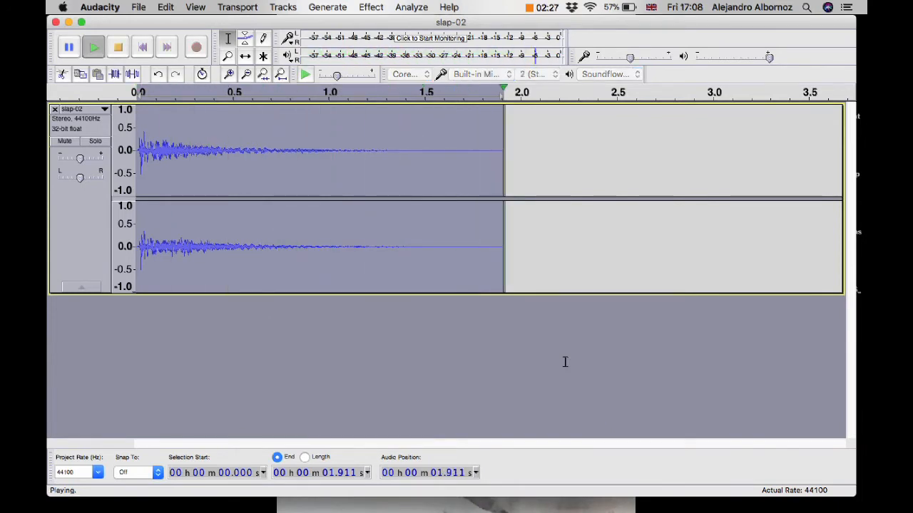
Export the audio as 02 in WAV signed 16-bit PCM format to the Reverb-chords folder, leaving the metadata empty.
click(139, 9)
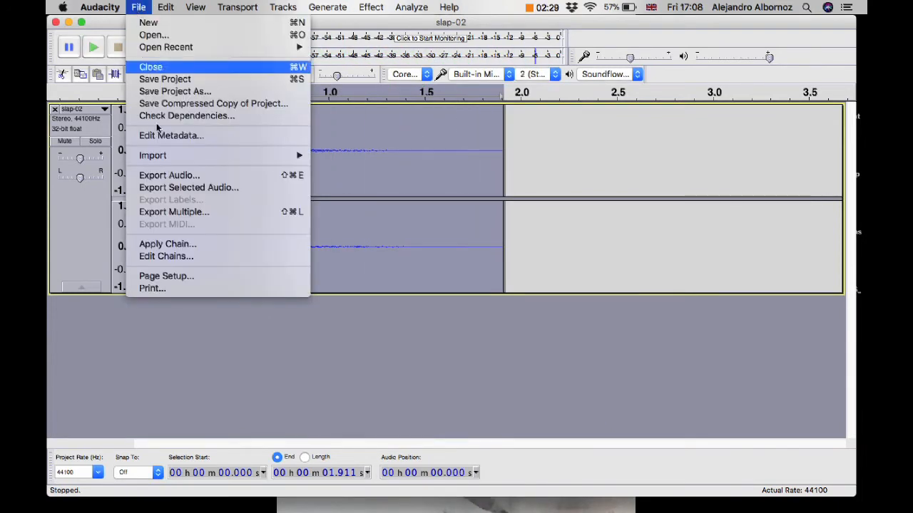
click(178, 176)
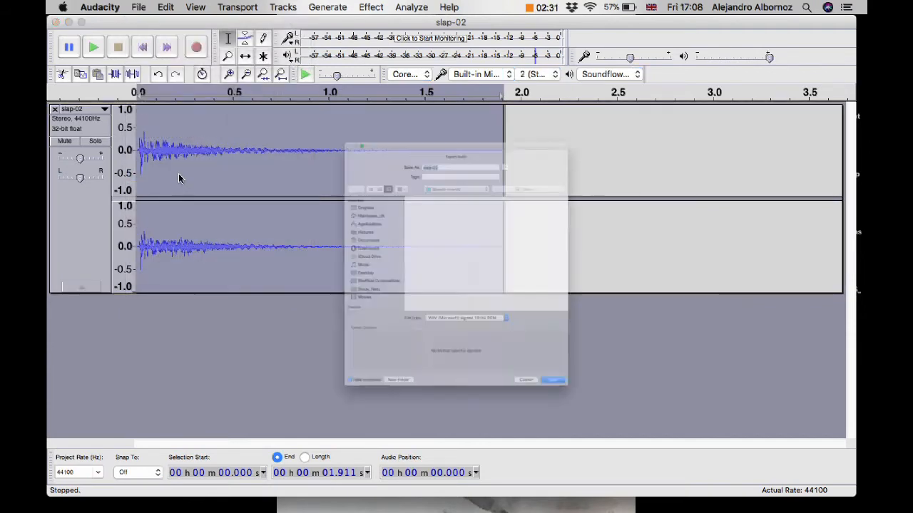
text(03)
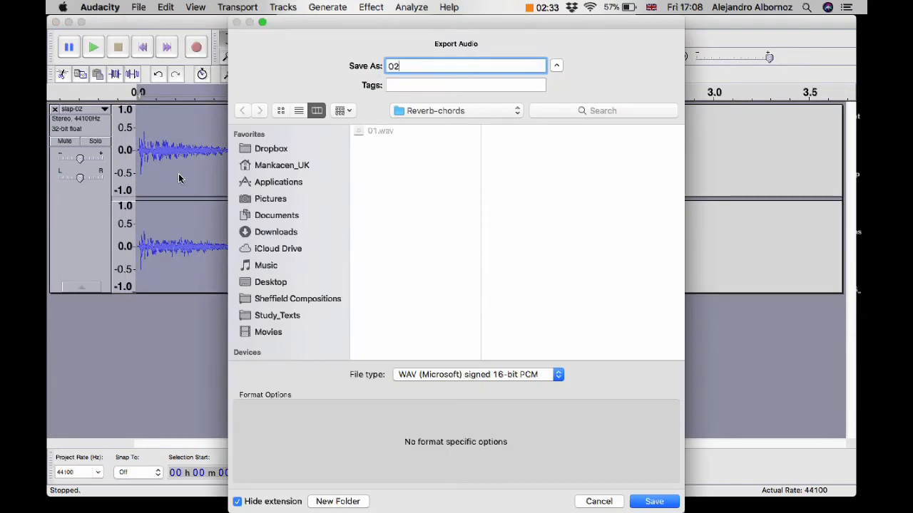
key(Return)
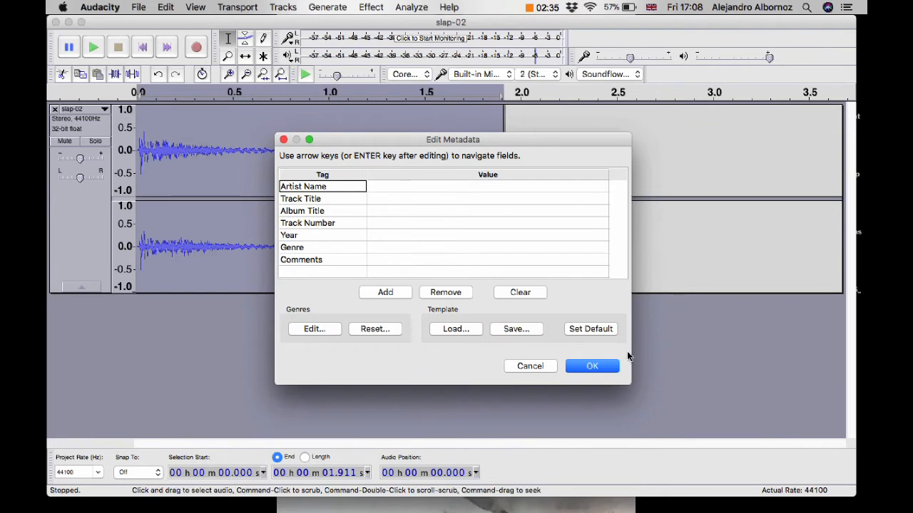
click(592, 366)
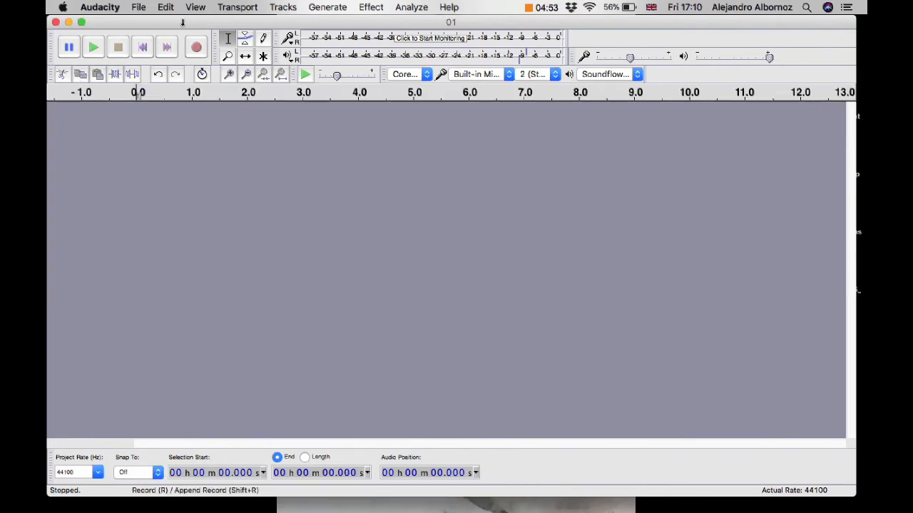
Import the six files 01.wav through 06-h.wav from the Reverb-chords folder, reading each one directly from the original.
click(137, 7)
mouse_move(163, 154)
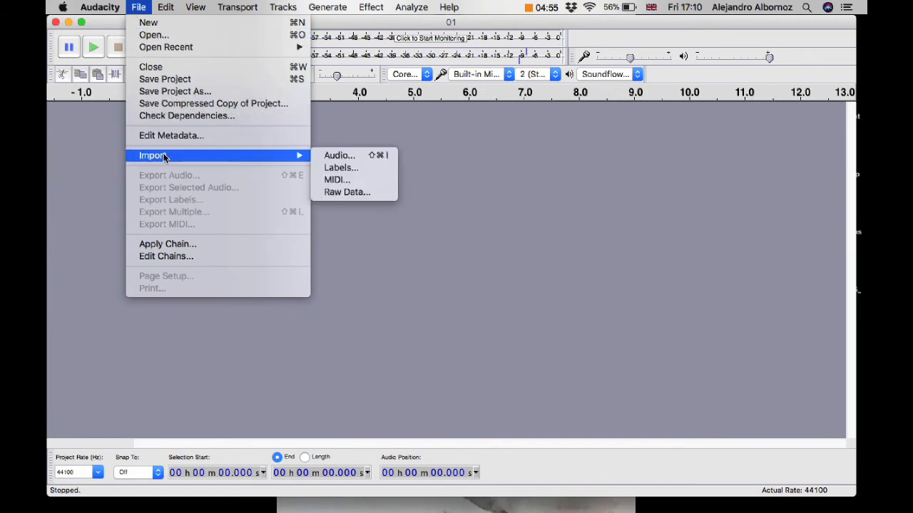
click(328, 155)
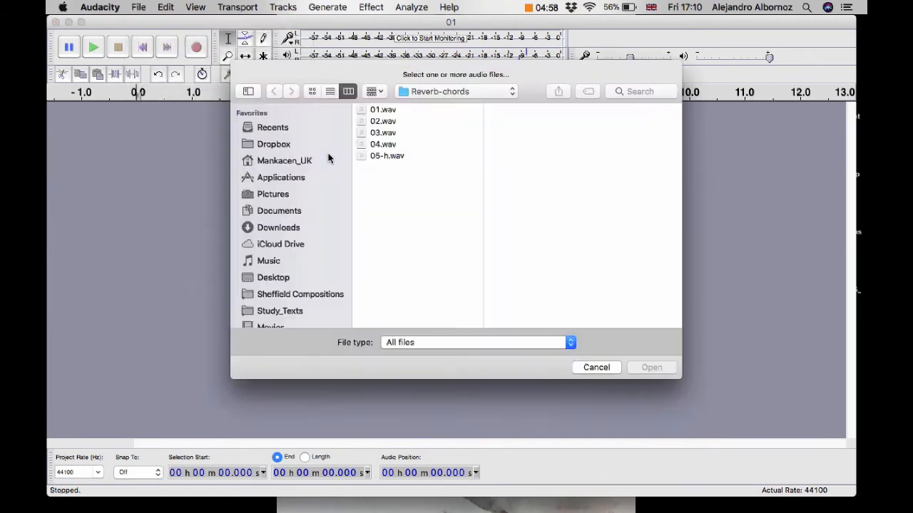
click(395, 109)
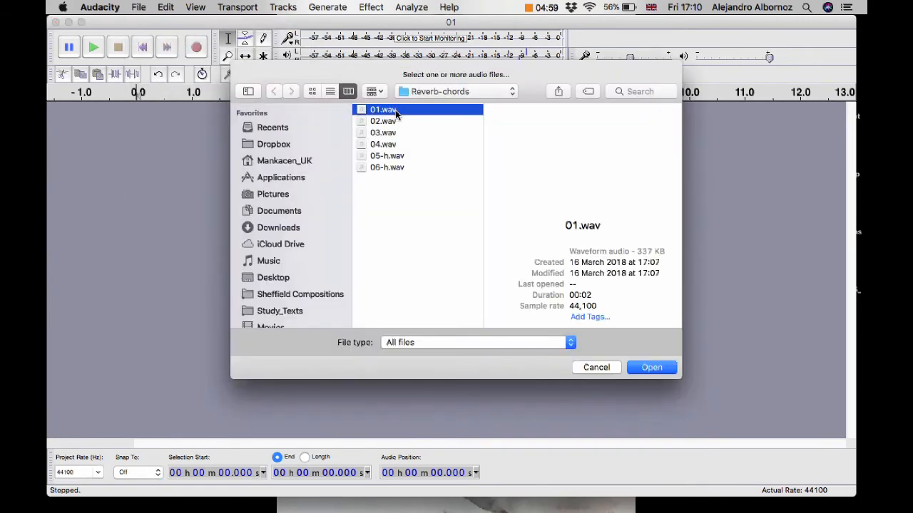
shift+click(382, 169)
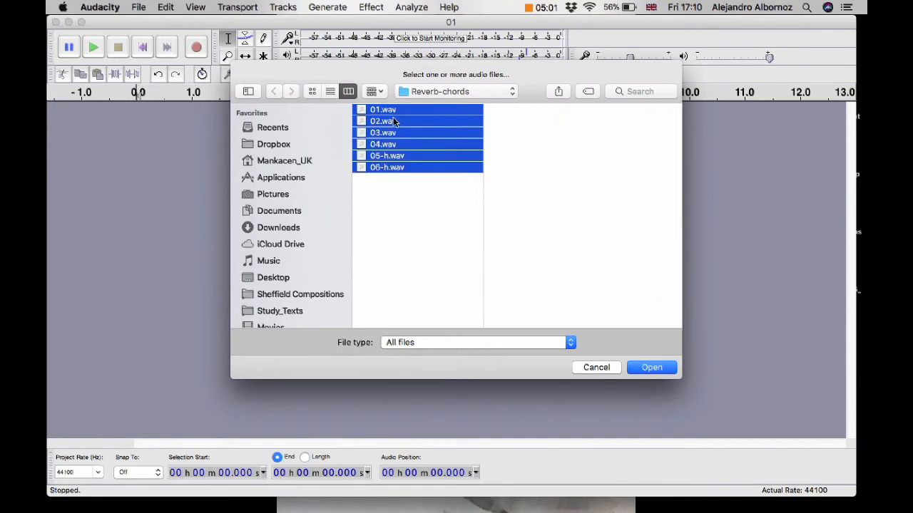
click(648, 368)
click(589, 378)
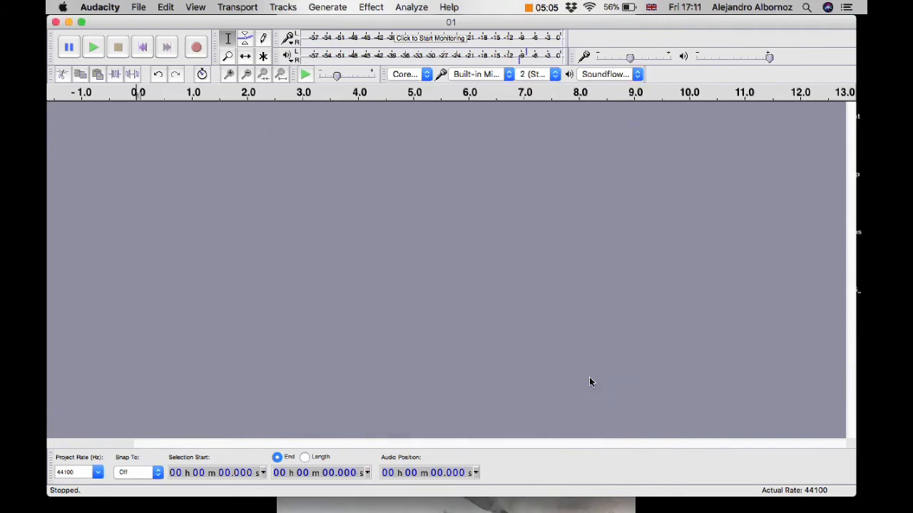
click(589, 377)
click(589, 377)
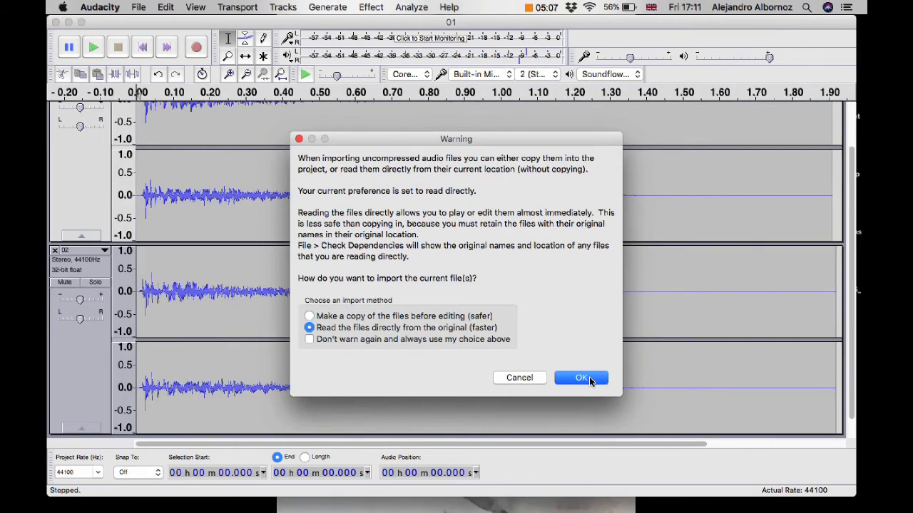
click(589, 376)
click(589, 376)
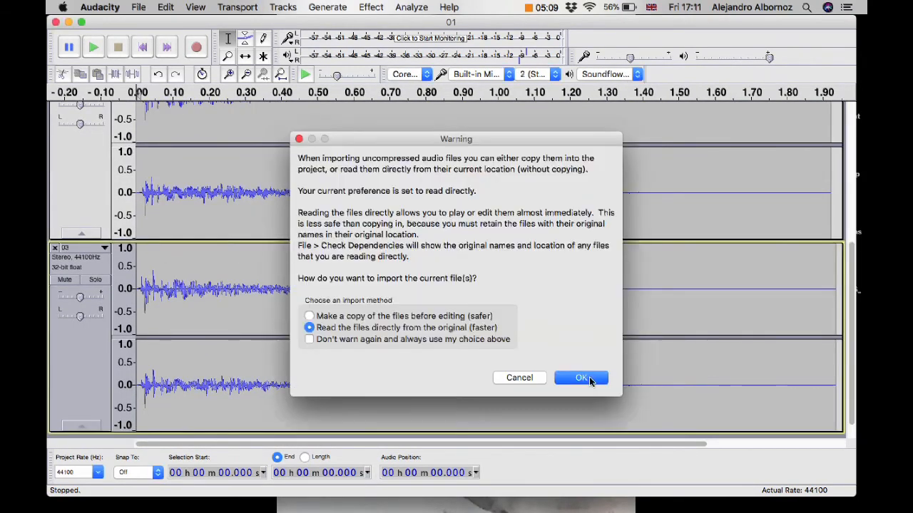
click(589, 376)
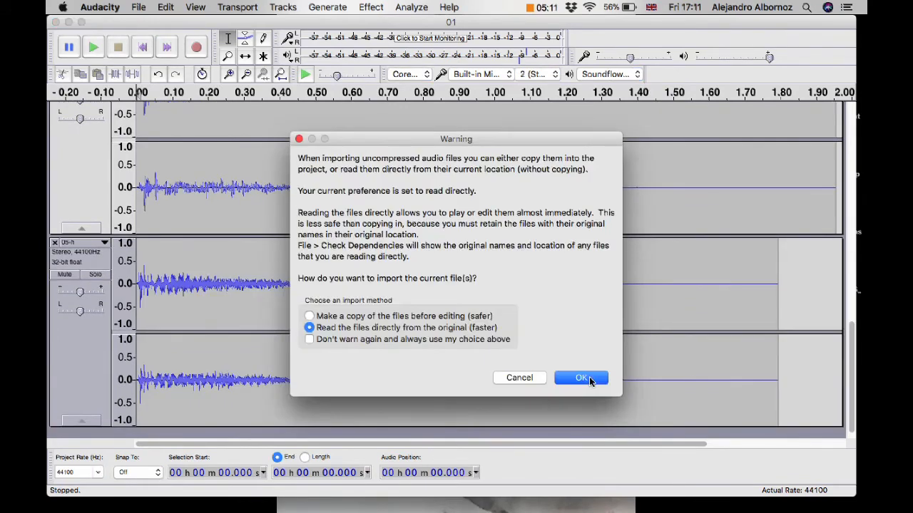
click(589, 376)
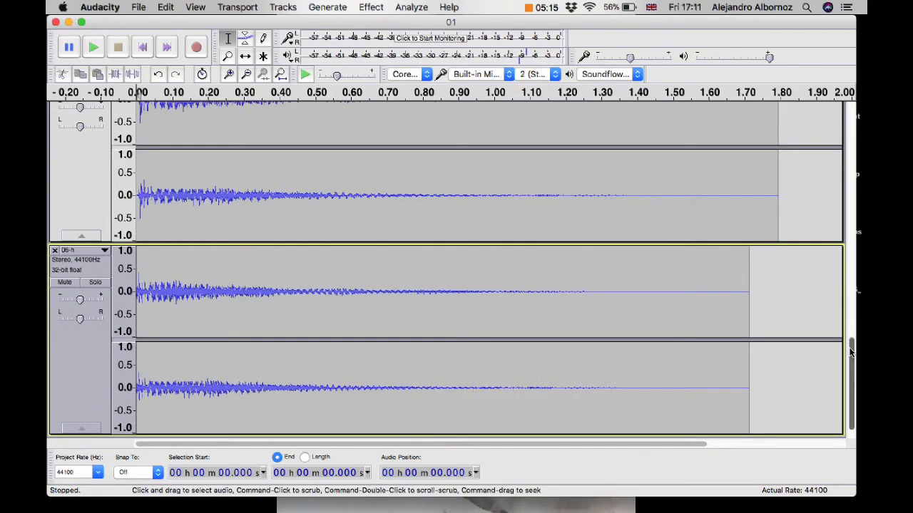
Reduce the heights of tracks 01, 02 and 03 to about half so more tracks fit in view.
drag(851, 348, 849, 100)
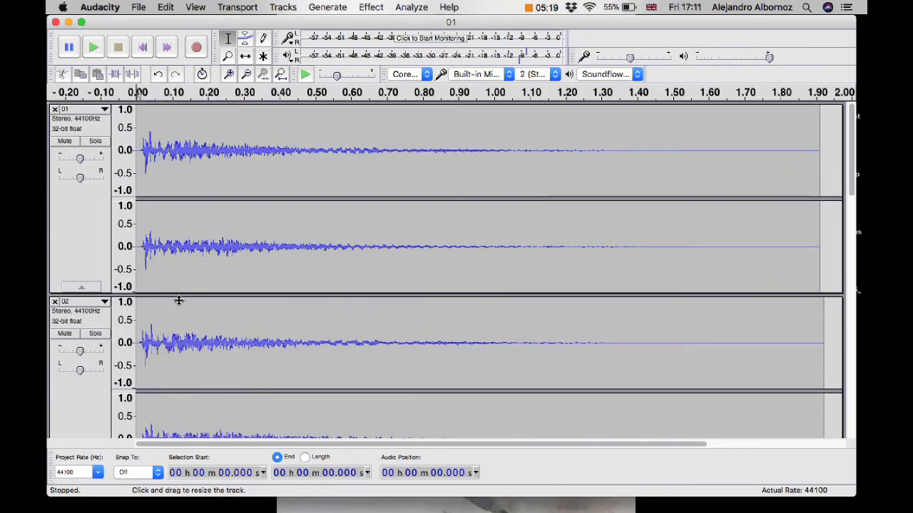
drag(178, 297, 195, 189)
drag(194, 359, 201, 270)
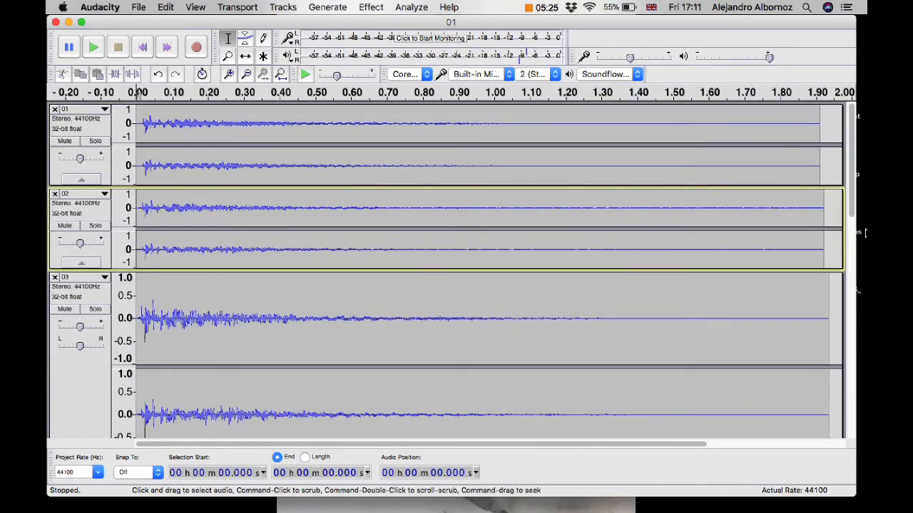
scroll(556, 325, down, 3)
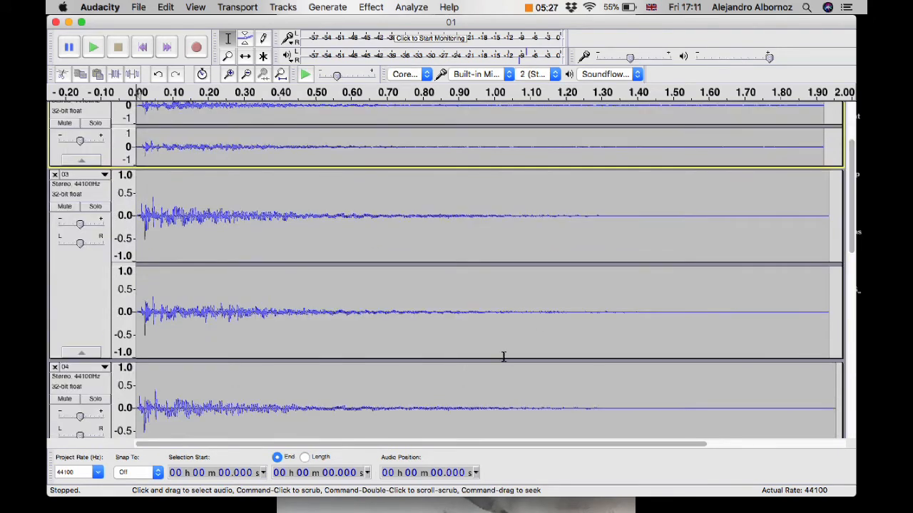
drag(503, 361, 505, 256)
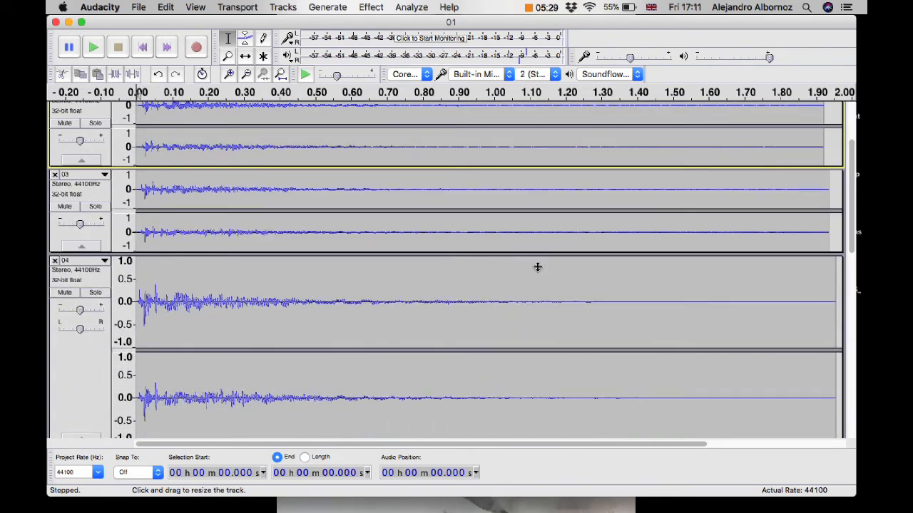
Shrink the heights of tracks 04, 05-h and 06-h to make the stack more compact.
click(850, 275)
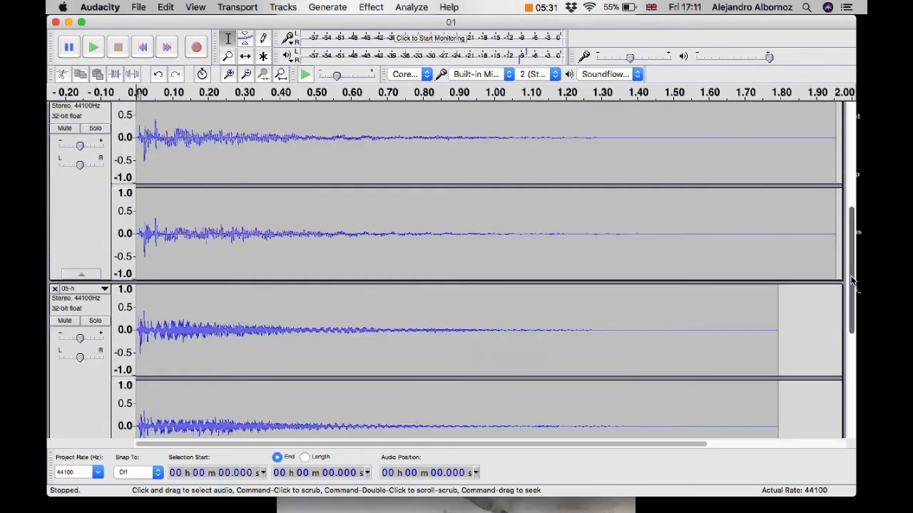
drag(627, 284, 628, 209)
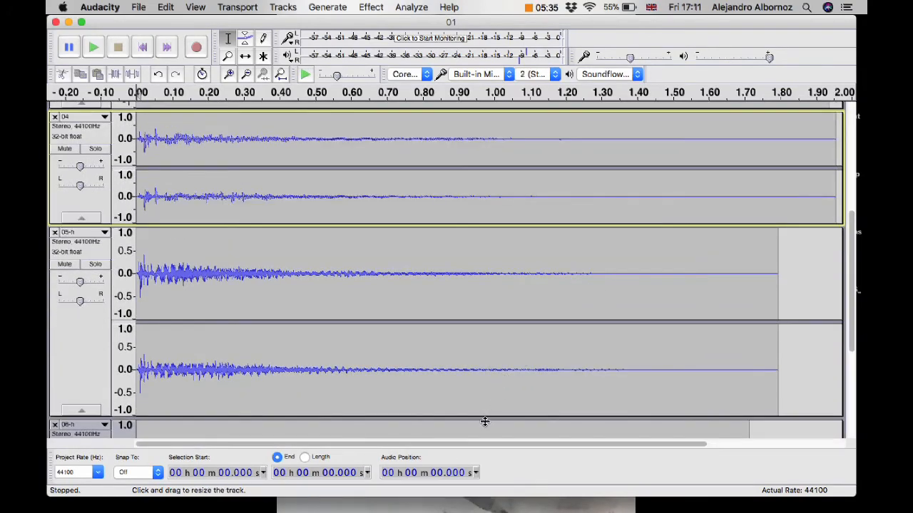
drag(483, 419, 485, 318)
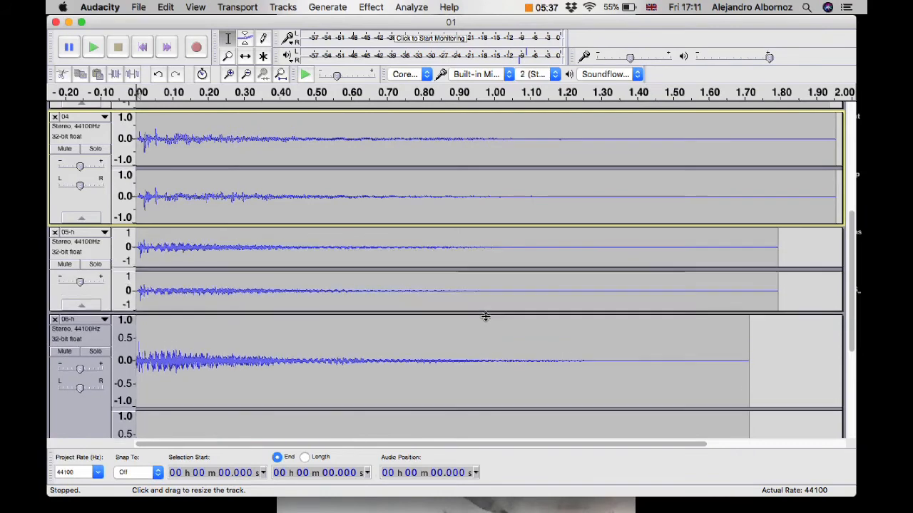
drag(851, 256, 851, 332)
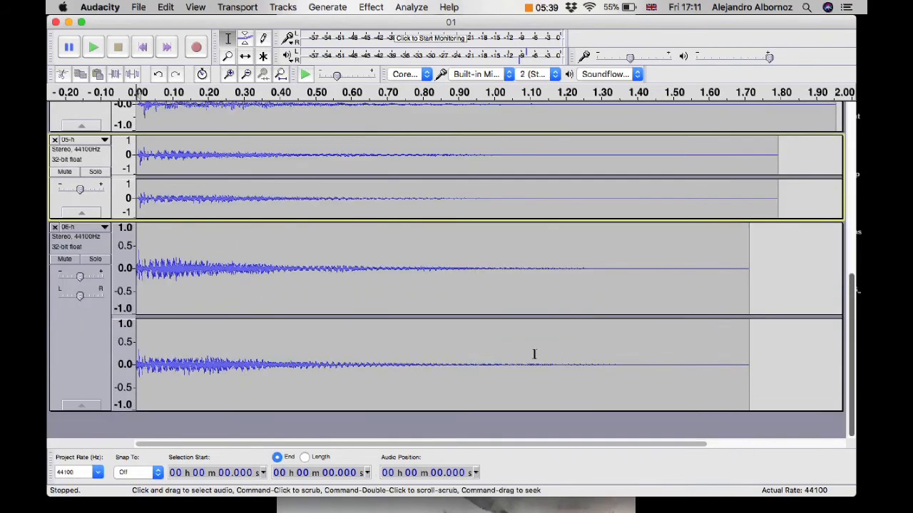
drag(460, 413, 457, 335)
Compare the attack positions across the six tracks, placing the cursor at 0.034 s in track 01 and 0.025 s in track 04.
drag(848, 374, 843, 200)
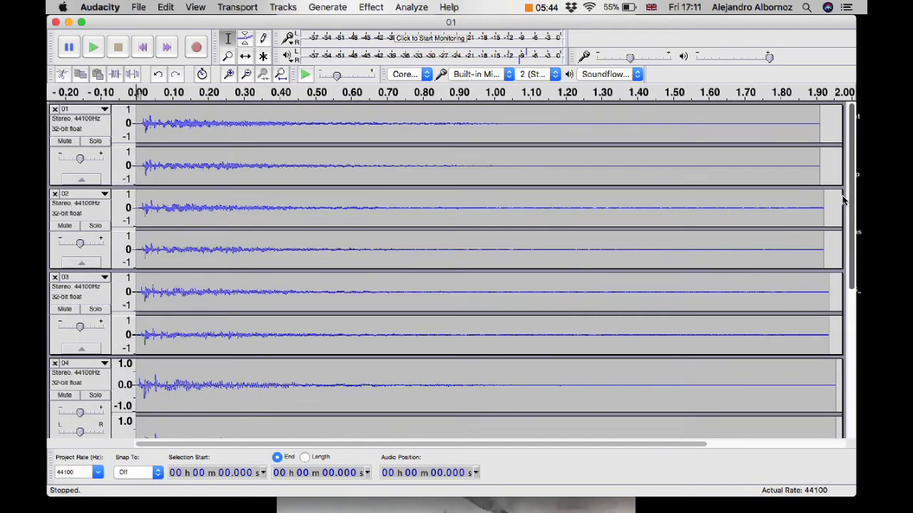
click(150, 134)
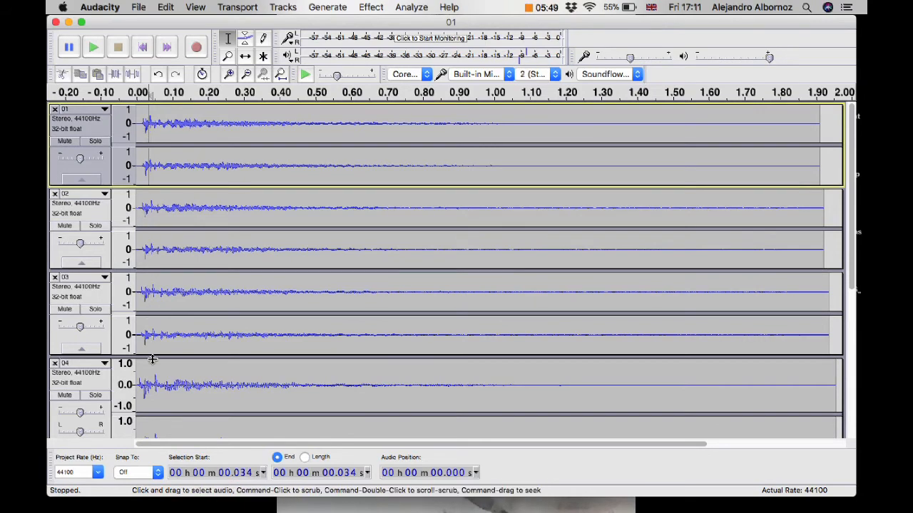
drag(850, 216, 845, 308)
scroll(795, 335, down, 3)
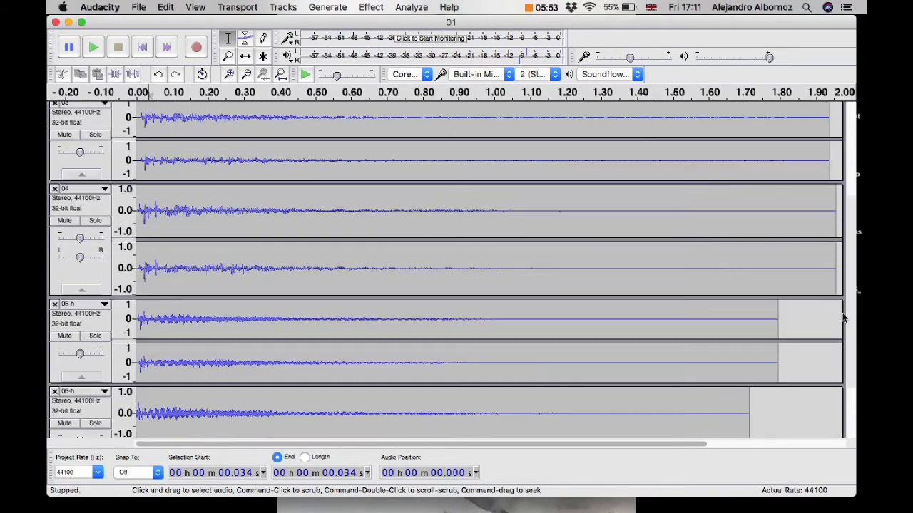
scroll(794, 335, up, 1)
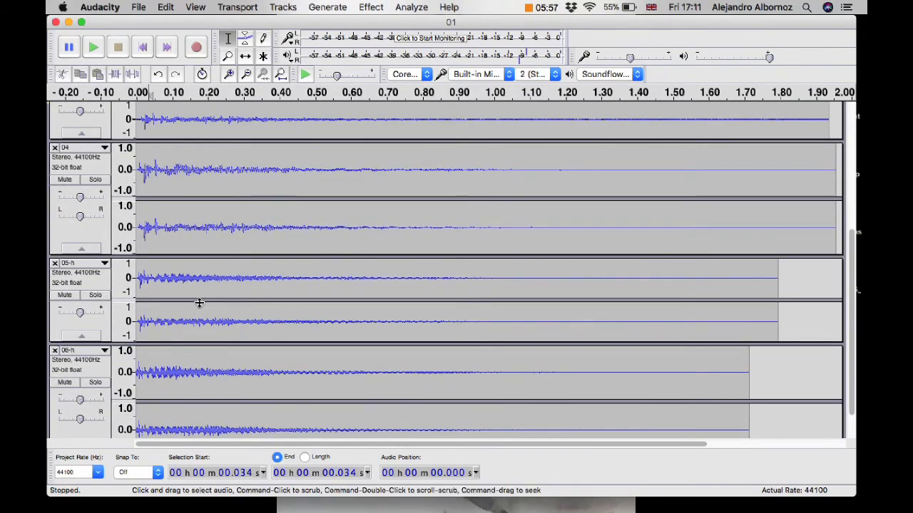
click(146, 244)
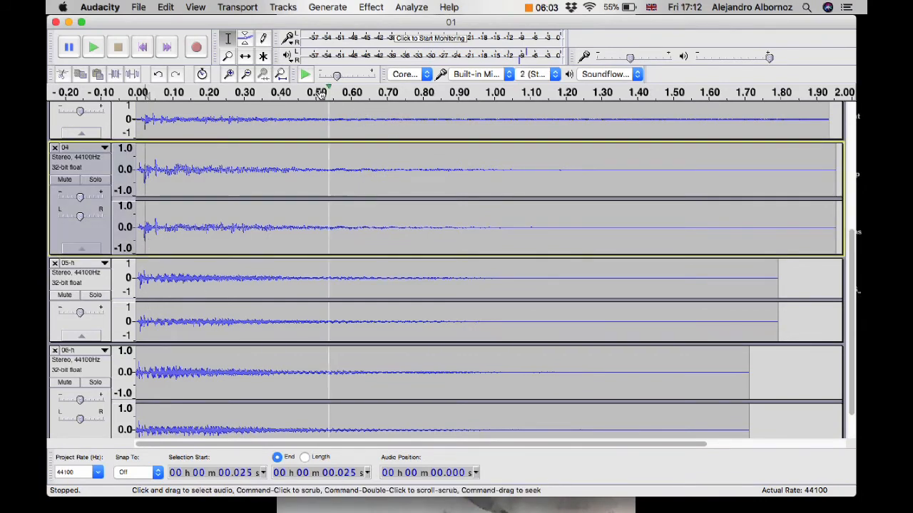
Shift tracks 05-h and 06-h slightly later to line up their attacks with track 04, and return the cursor to the start.
click(245, 57)
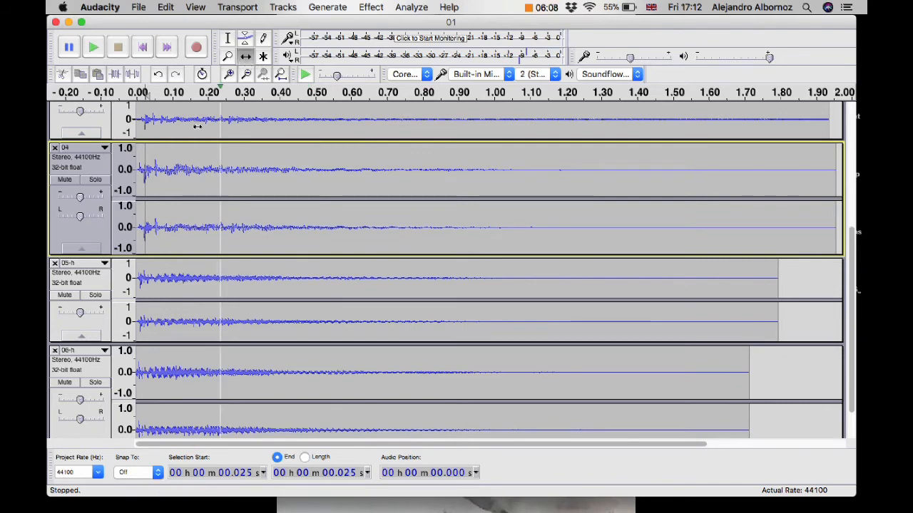
drag(173, 290, 176, 290)
click(176, 289)
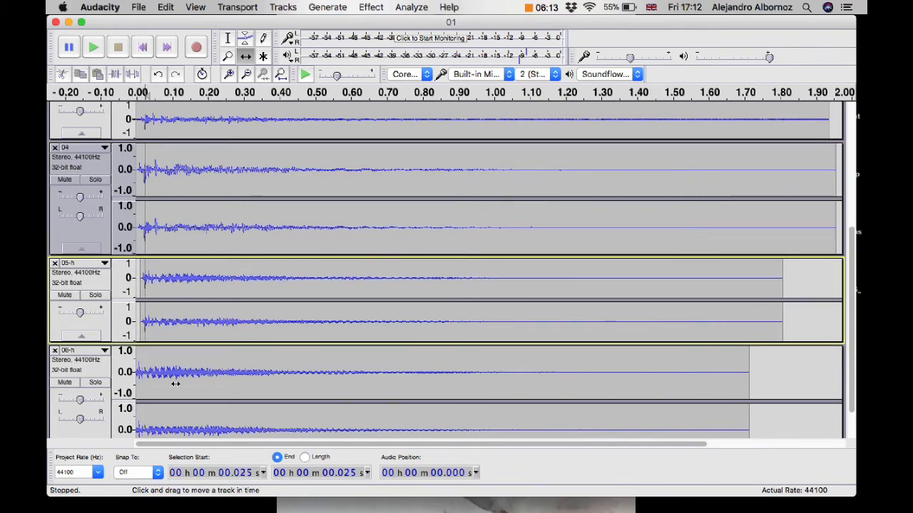
drag(174, 384, 182, 385)
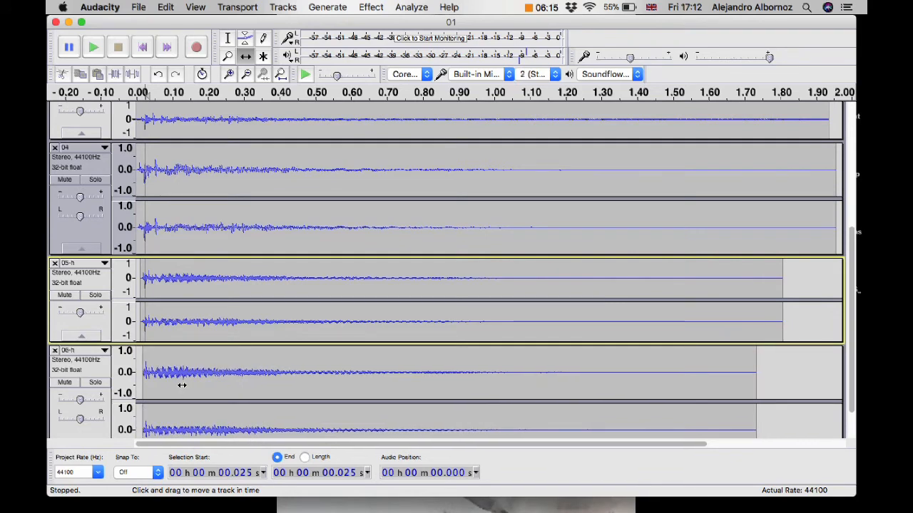
click(181, 385)
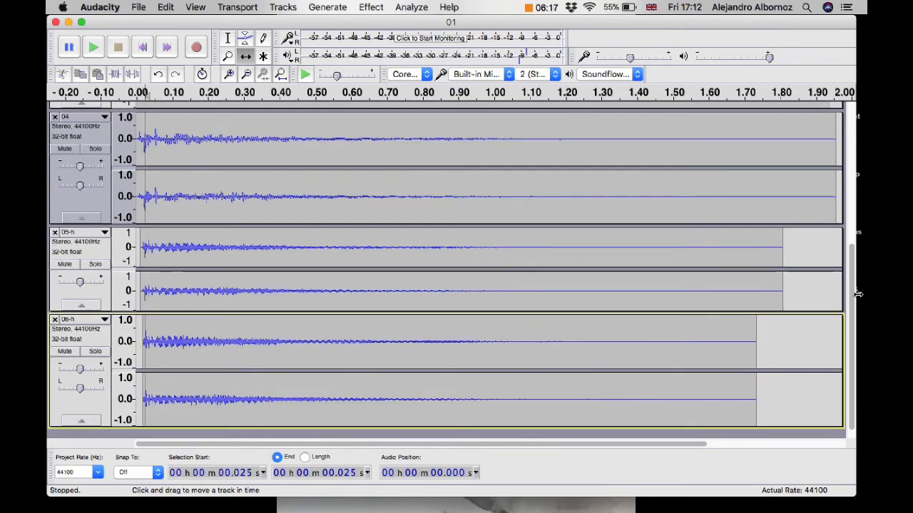
drag(853, 294, 834, 141)
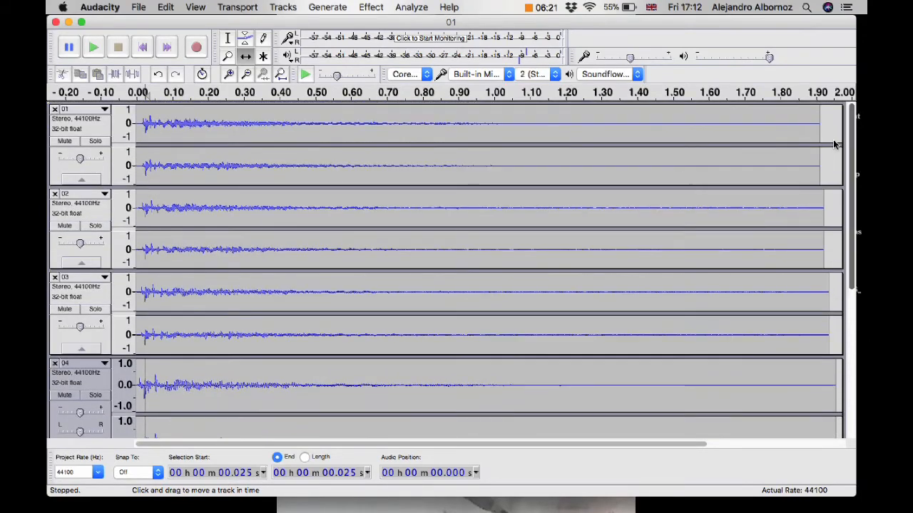
click(142, 52)
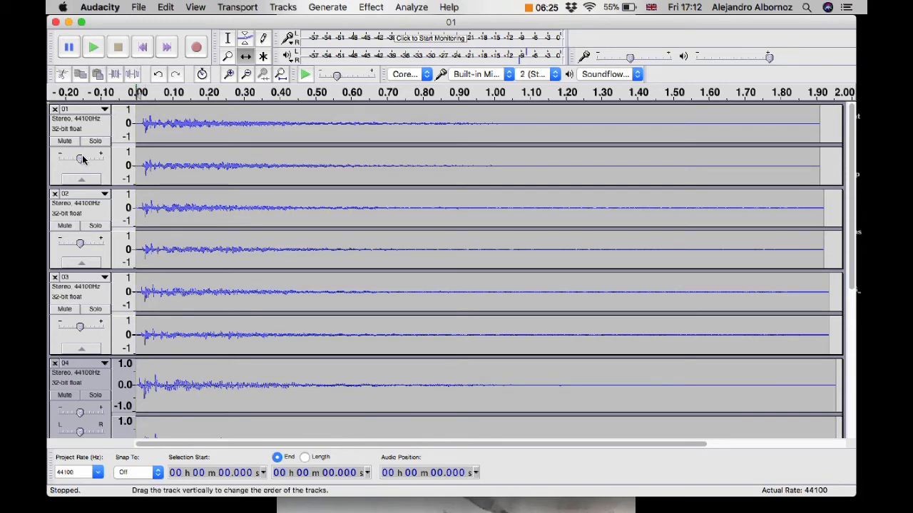
Lower the gain of tracks 01, 02 and 03 slightly, setting track 02 to -1.0 dB.
mouse_move(81, 166)
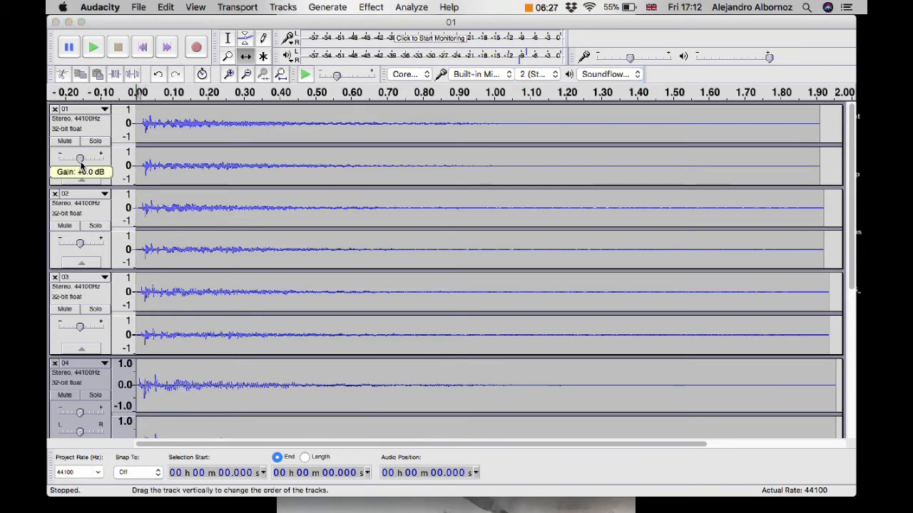
drag(81, 166, 79, 164)
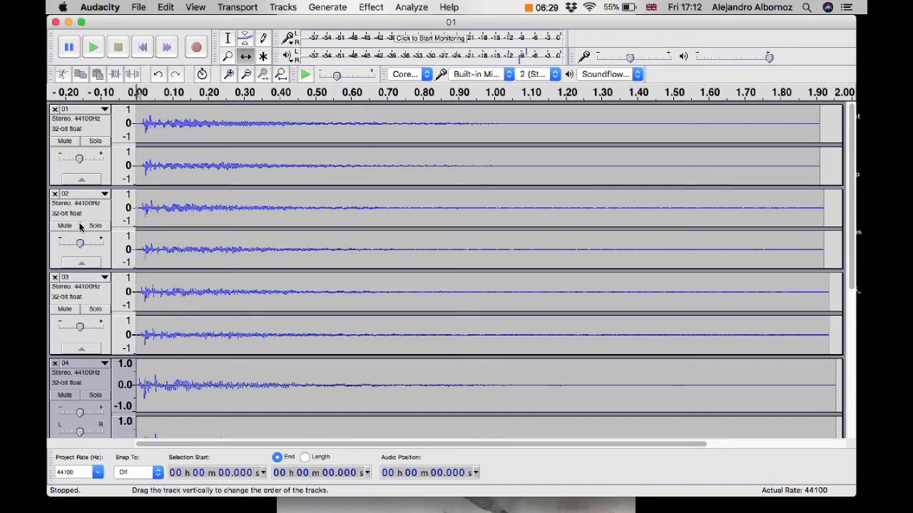
mouse_move(80, 245)
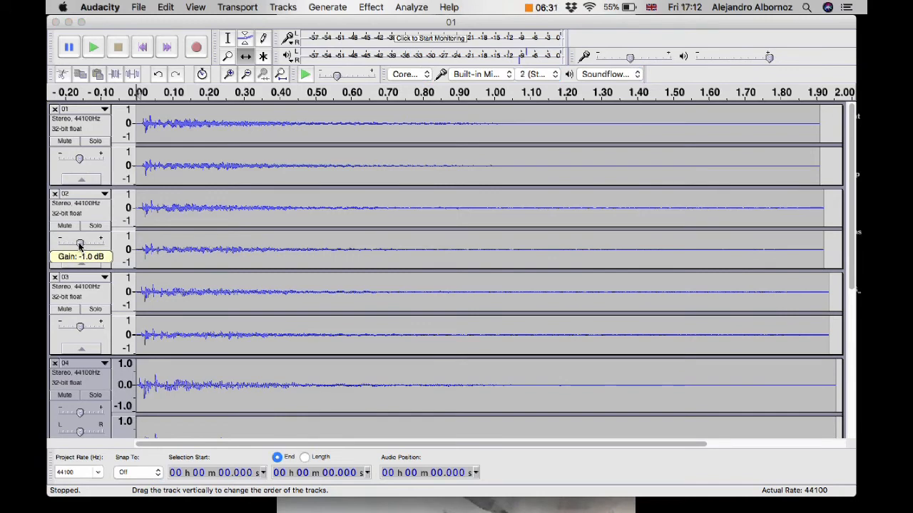
mouse_move(79, 327)
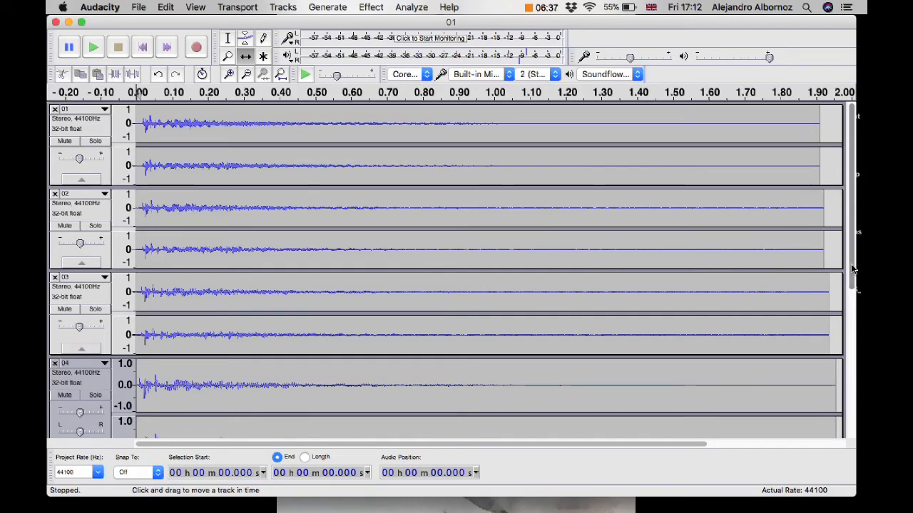
Lower the gain of tracks 04, 05-h and 06-h slightly and play the combined mix.
drag(851, 270, 850, 305)
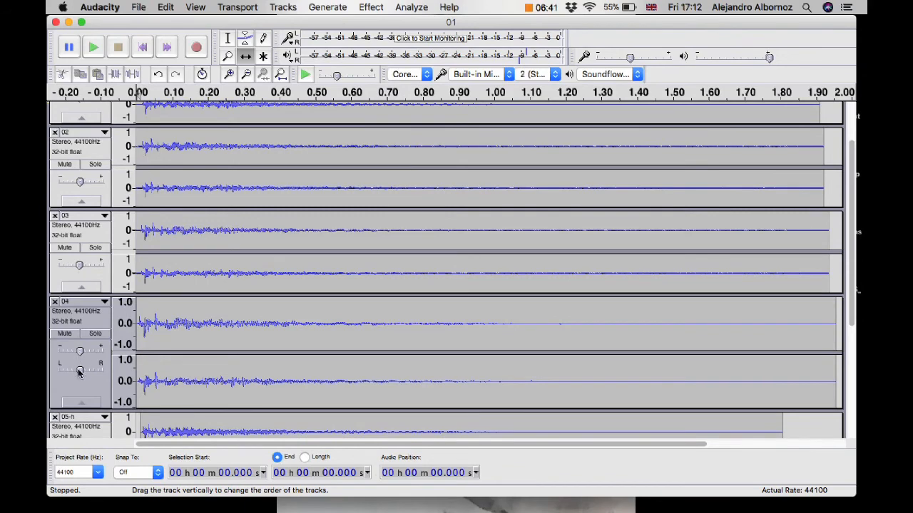
drag(79, 372, 79, 356)
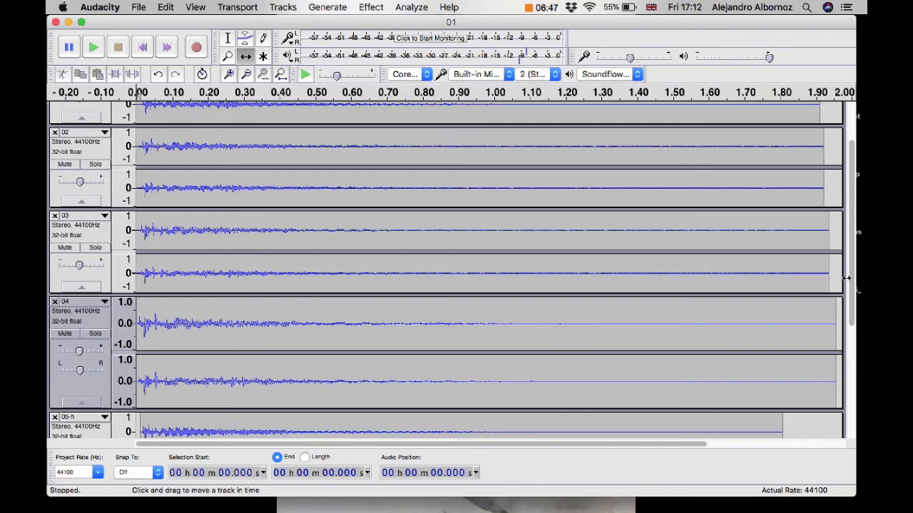
drag(847, 278, 848, 345)
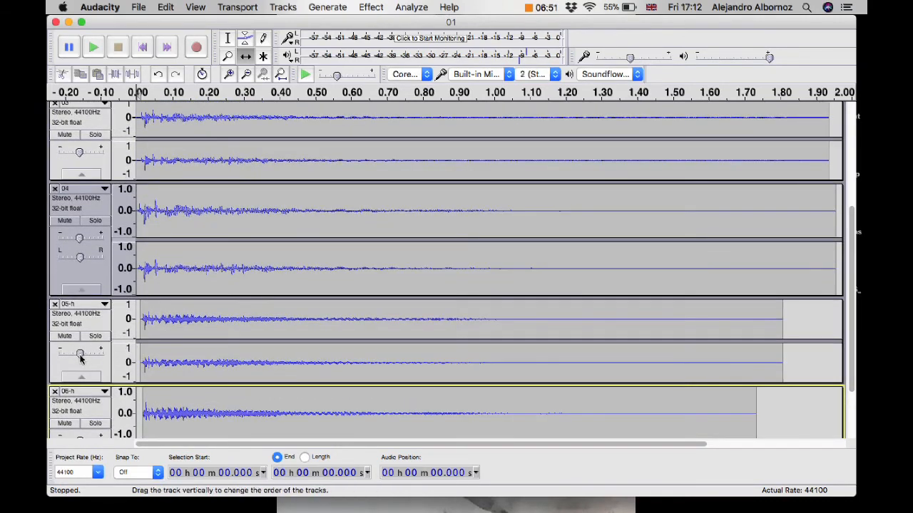
drag(80, 358, 79, 358)
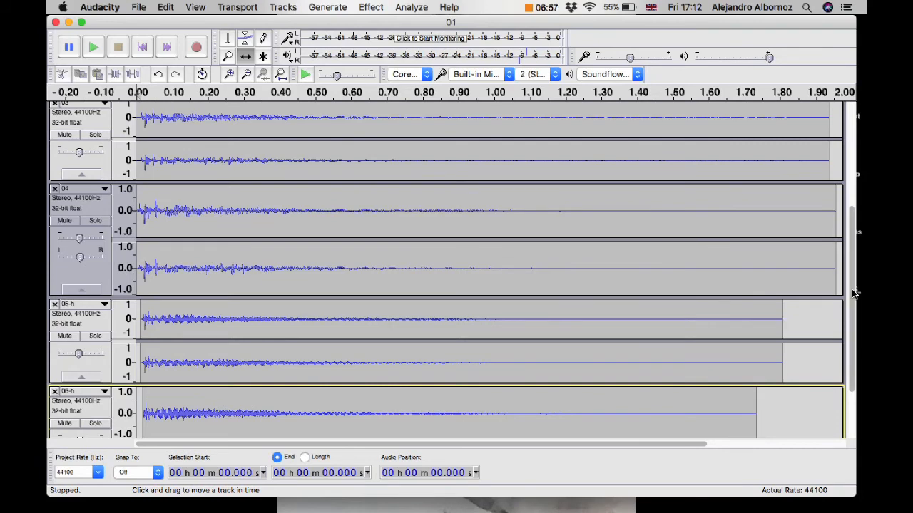
scroll(852, 362, down, 3)
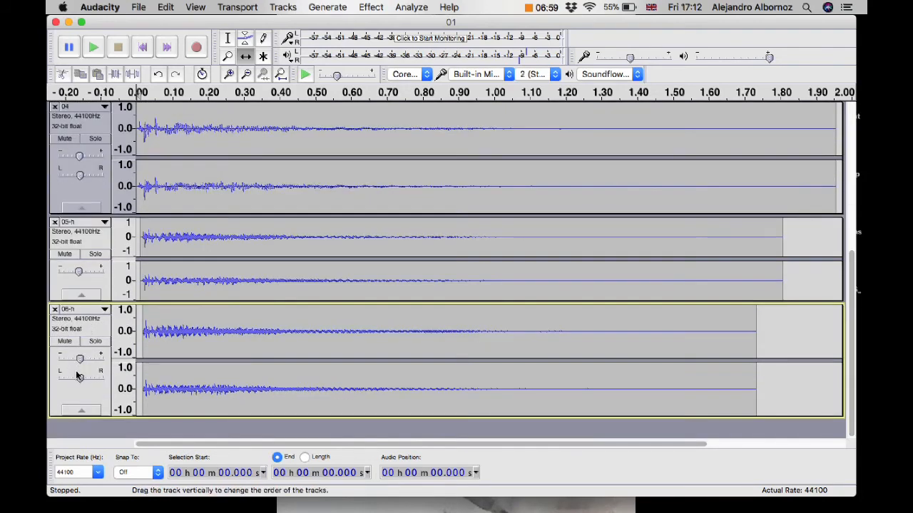
drag(82, 363, 78, 364)
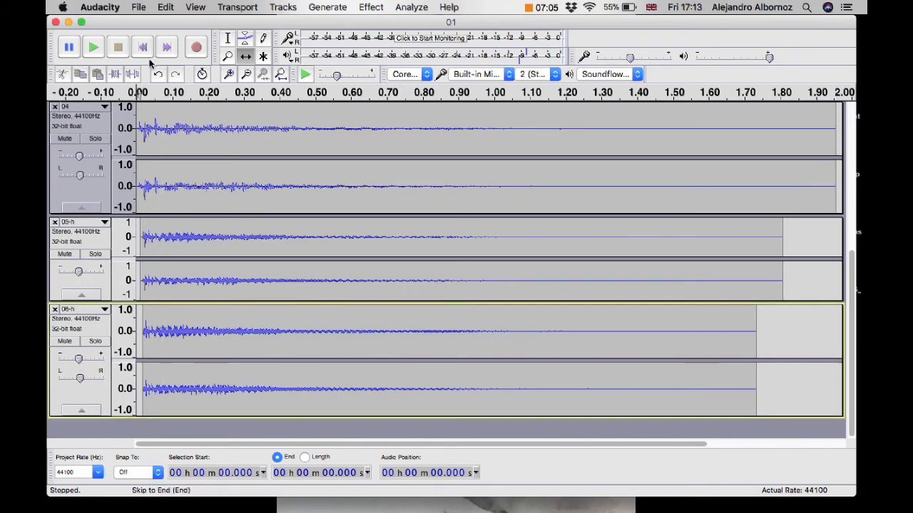
click(94, 48)
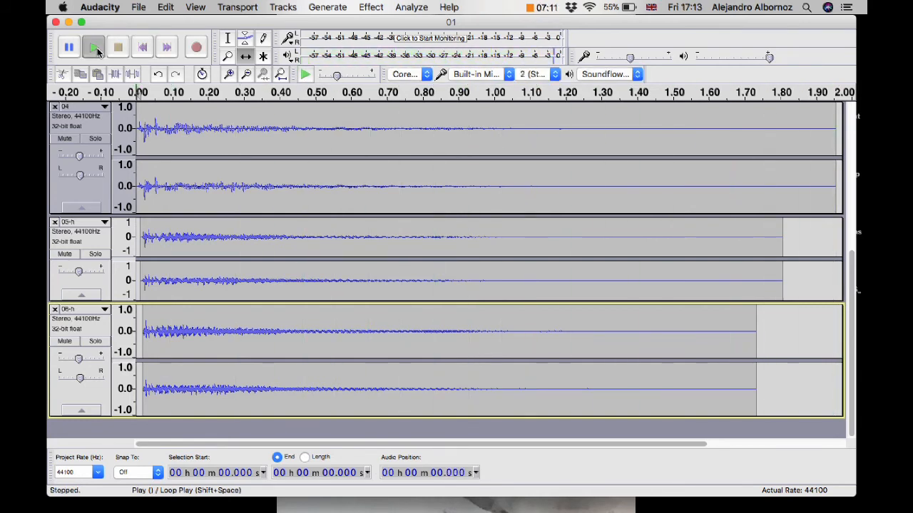
click(98, 51)
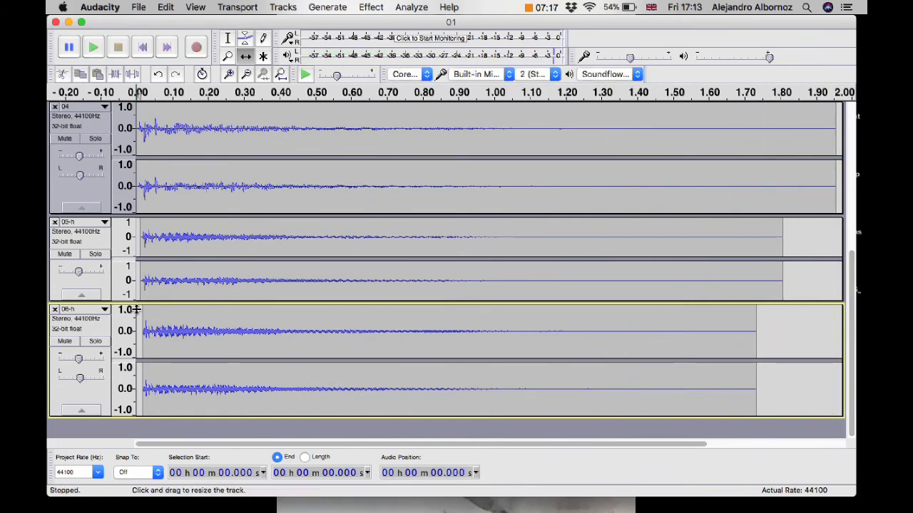
Enlarge track 05-h to reach its pan control, pan it 100% left and track 06-h fully right, and play the mix.
drag(163, 309, 164, 331)
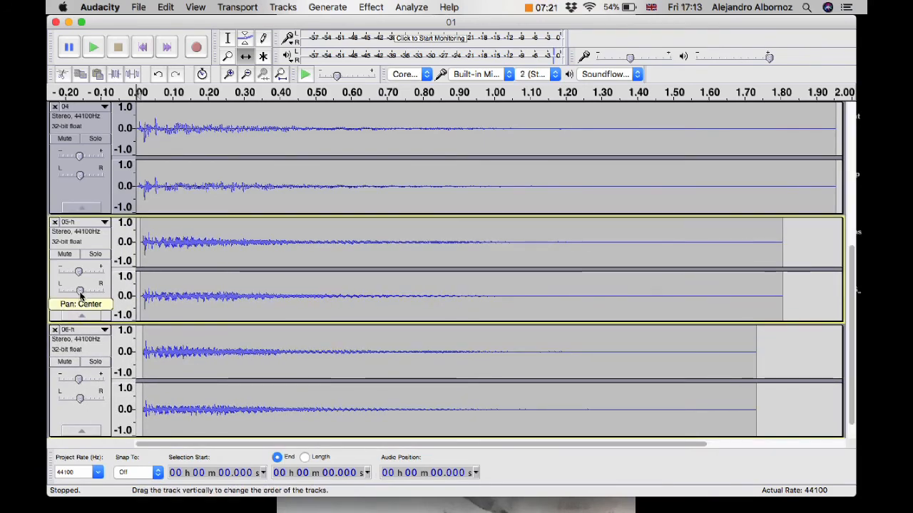
drag(79, 291, 50, 304)
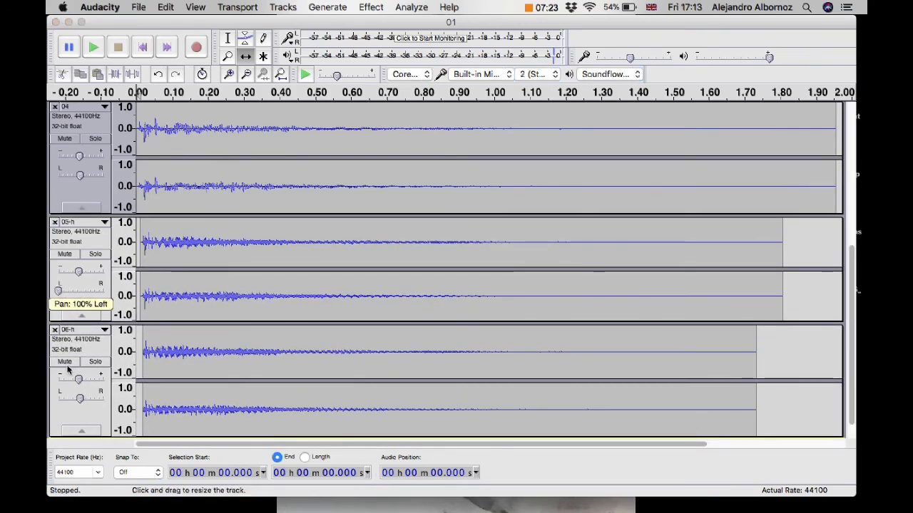
drag(79, 398, 150, 411)
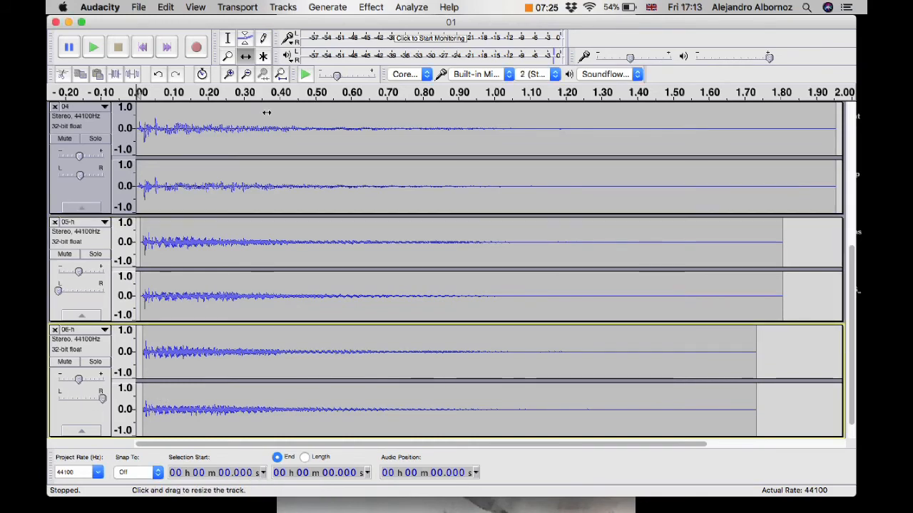
click(92, 47)
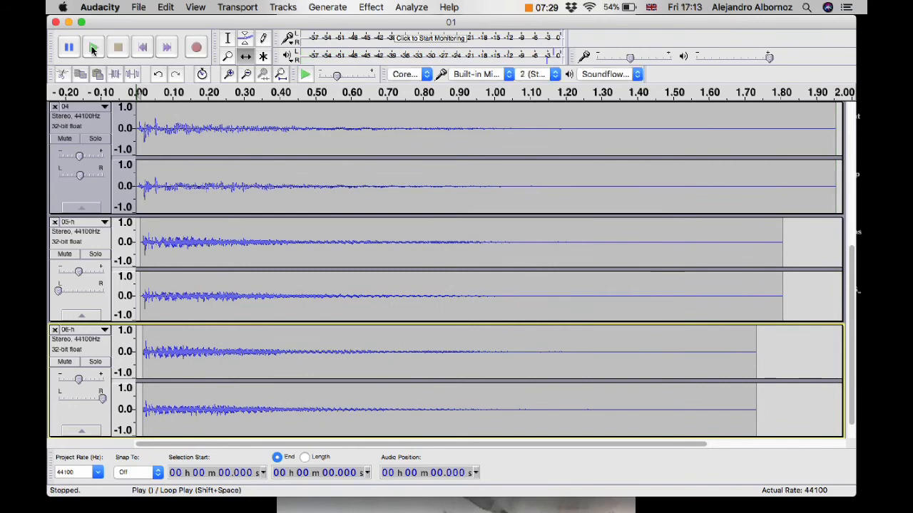
Pan track 04 slightly left, and enlarge track 03 to pan it 30% right.
drag(854, 248, 847, 192)
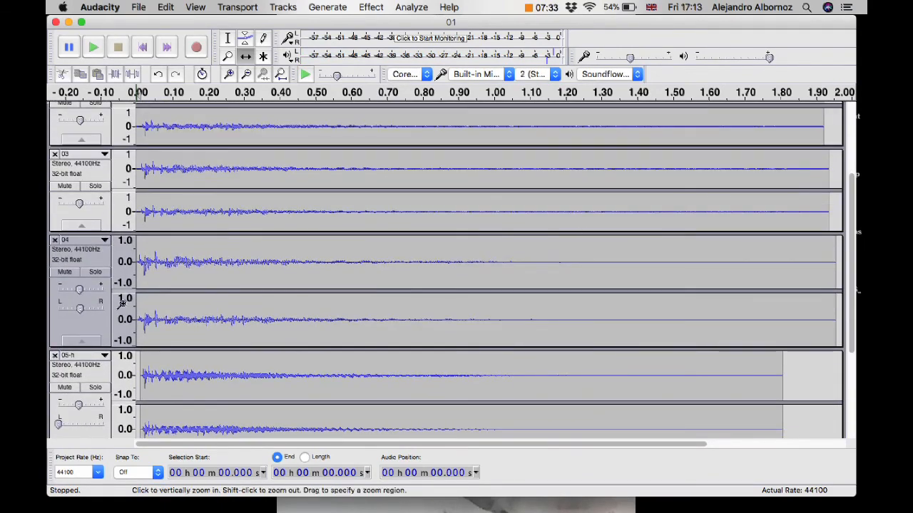
drag(79, 310, 73, 310)
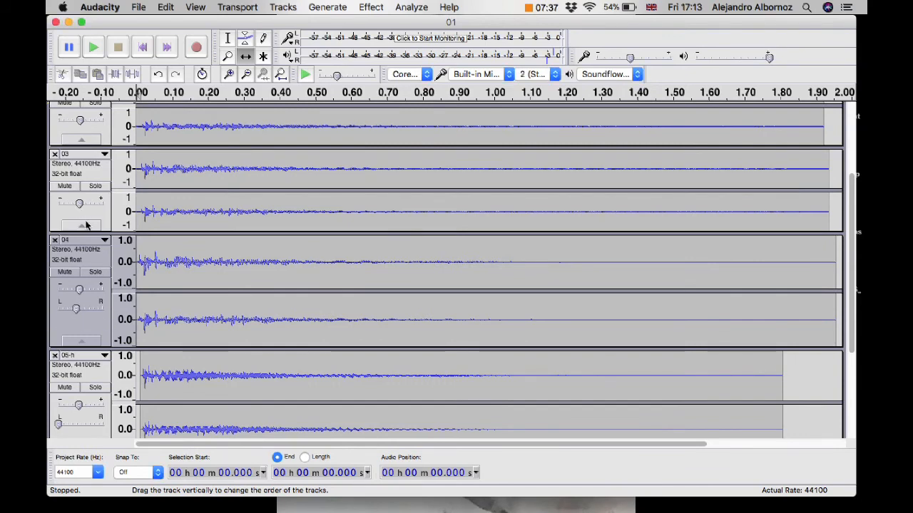
drag(137, 253, 137, 286)
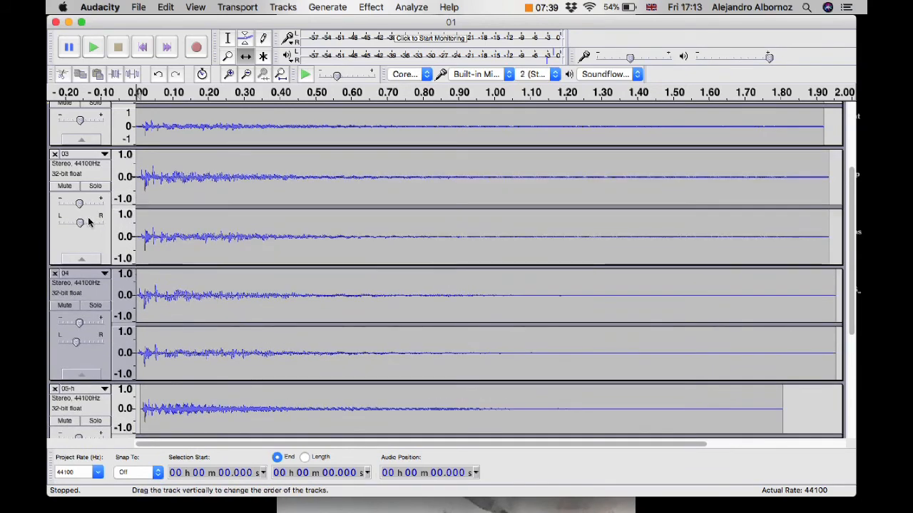
drag(79, 223, 87, 224)
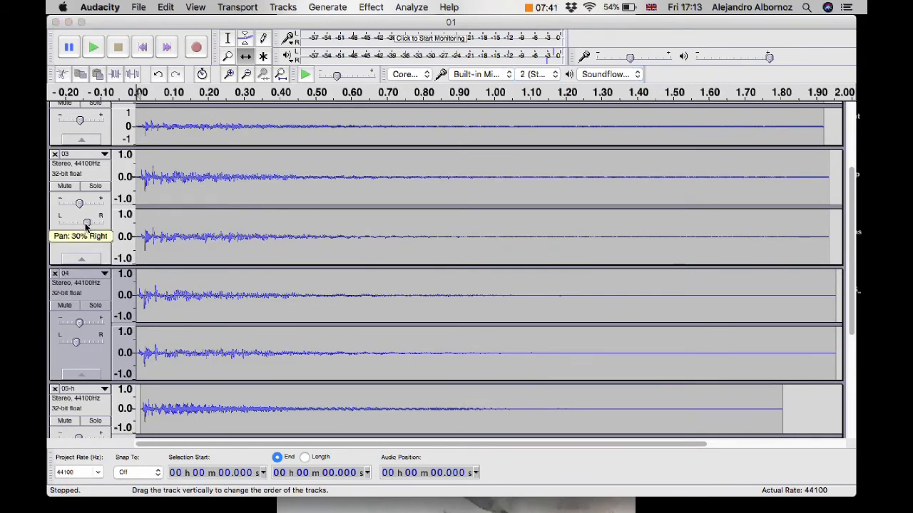
Enlarge track 02 to reach its pan control and pan it slightly right.
scroll(858, 236, up, 5)
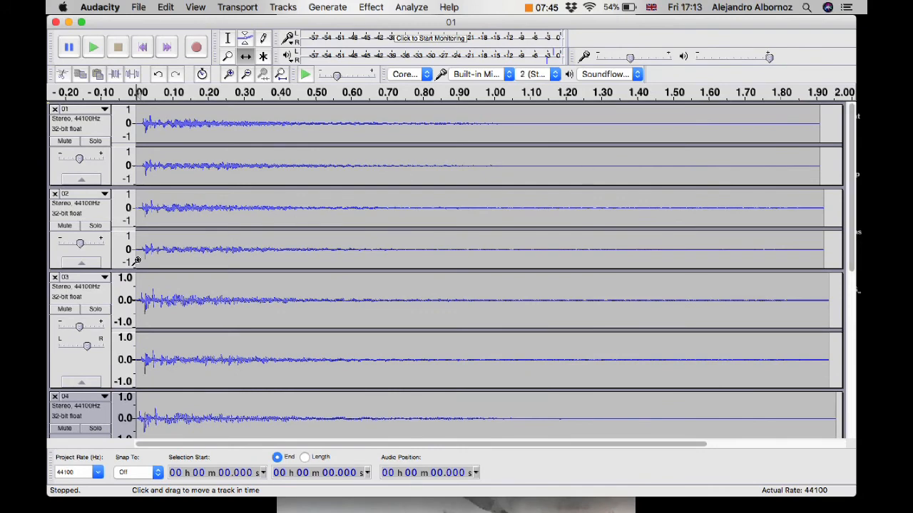
mouse_move(79, 244)
drag(160, 278, 155, 299)
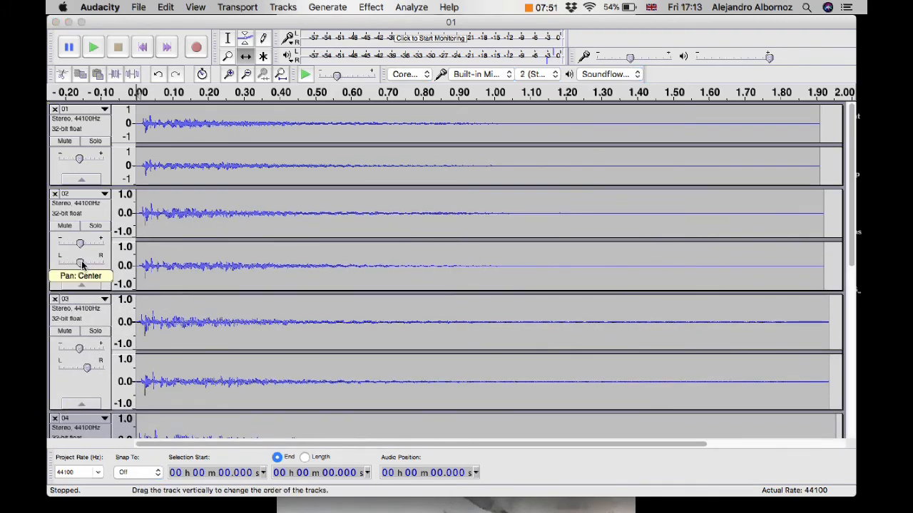
click(83, 266)
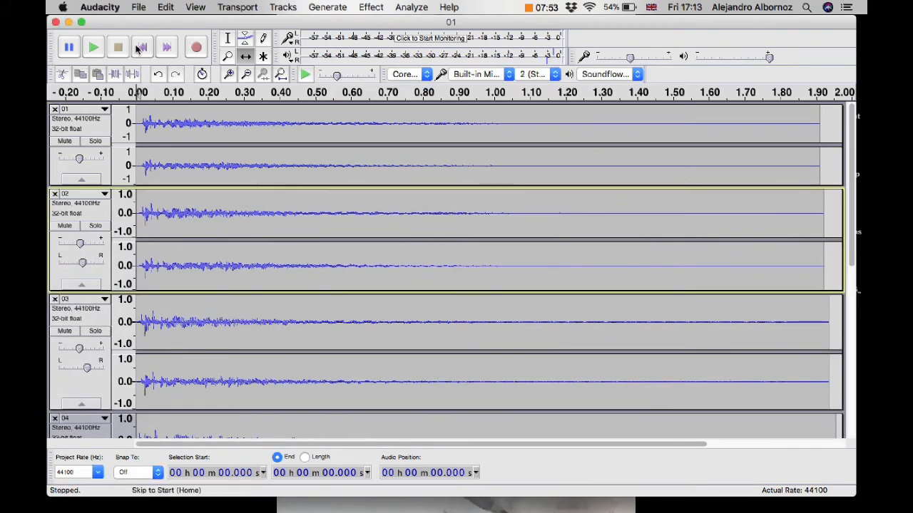
Enlarge track 01, pan it slightly left, and play the mix from the start.
drag(125, 194, 125, 209)
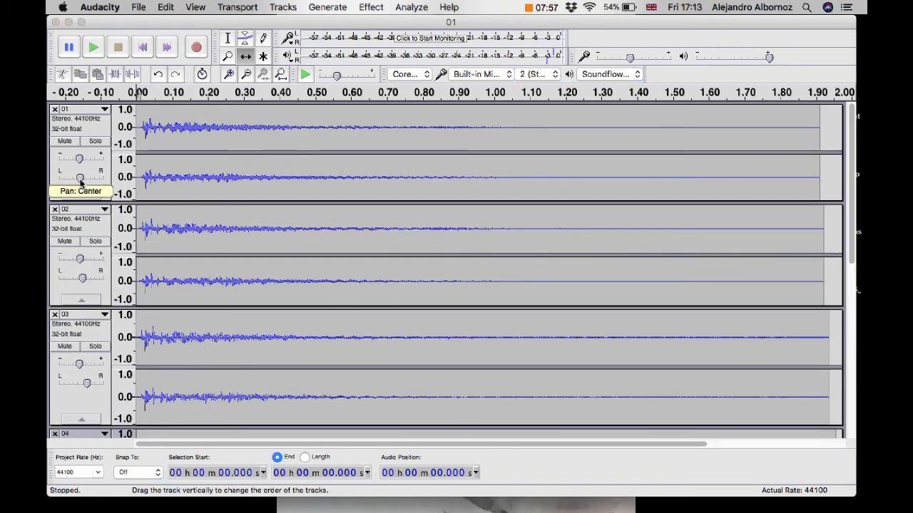
click(79, 177)
click(137, 47)
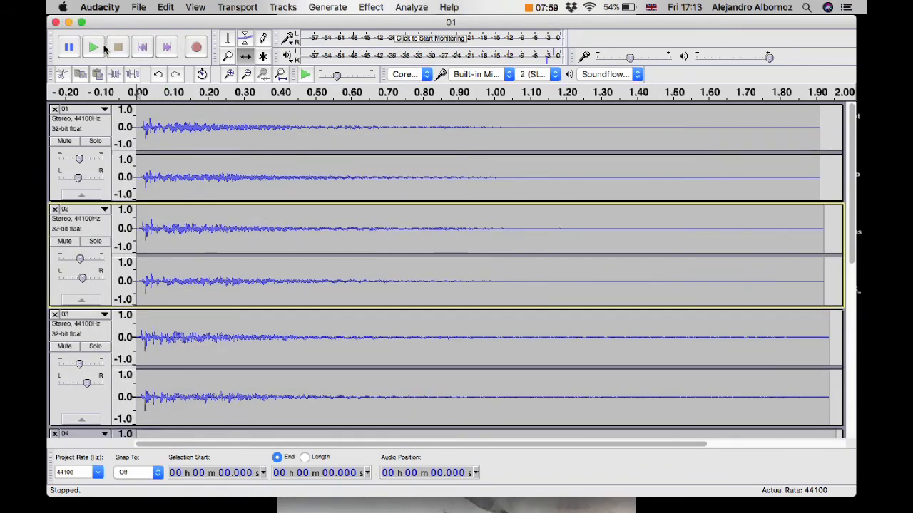
click(91, 48)
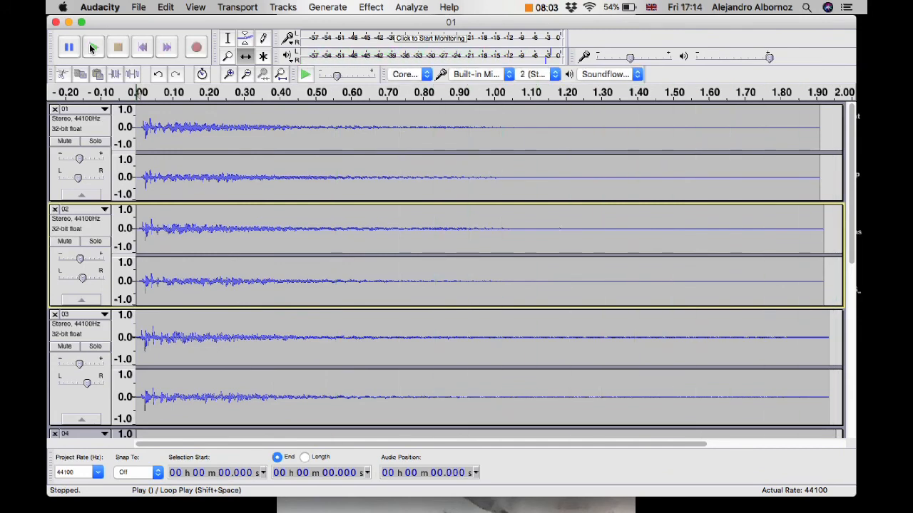
Export the six-track mix as the WAV file chord-01 in the Reverb-chords folder, accepting the stereo mixdown and leaving the metadata blank.
click(137, 8)
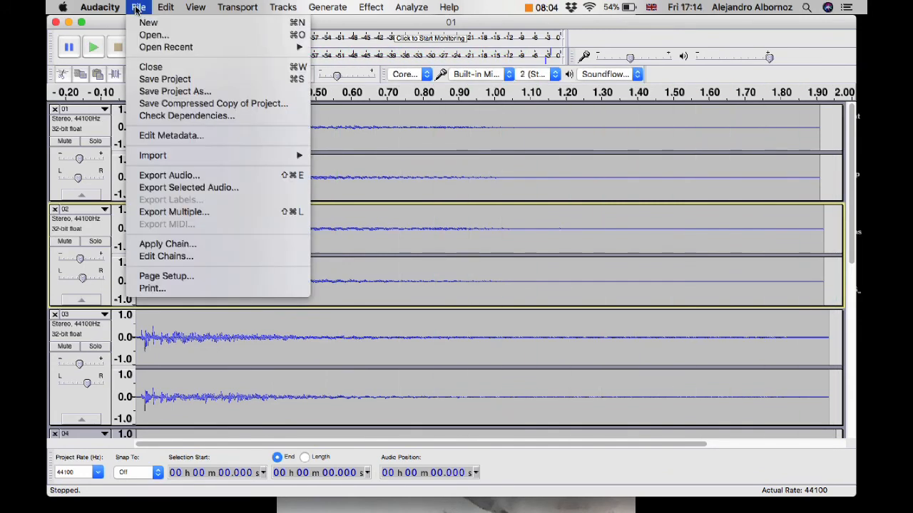
click(170, 176)
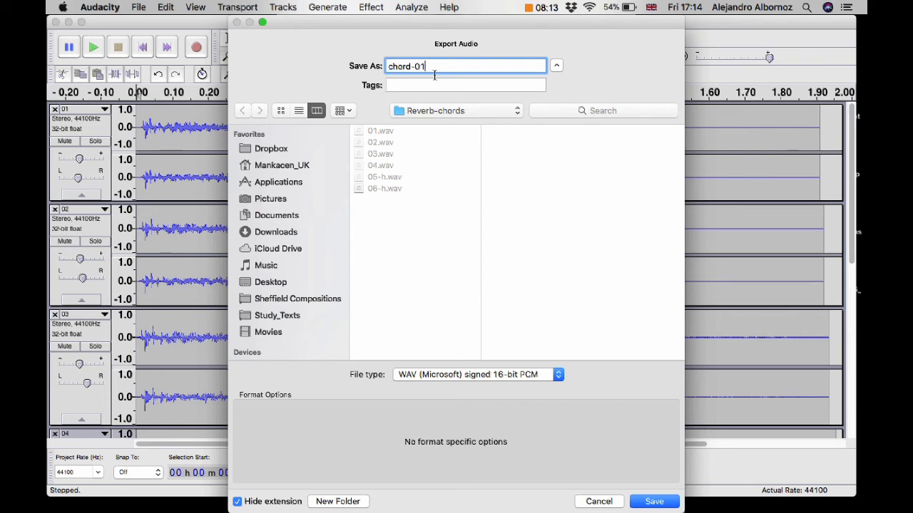
text(chord-01)
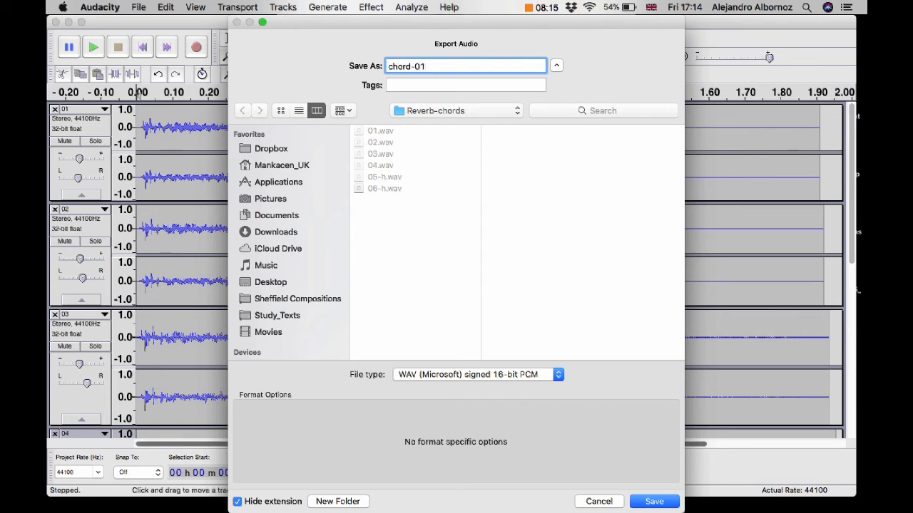
click(658, 505)
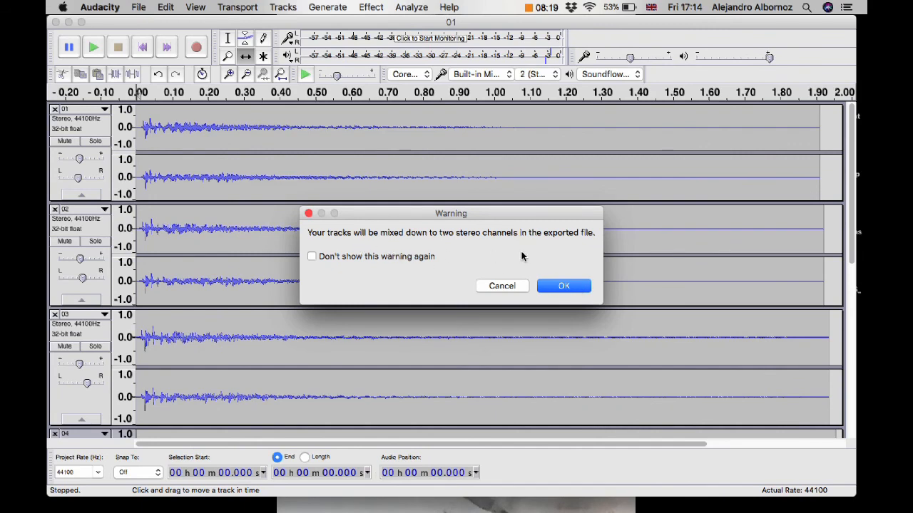
click(562, 288)
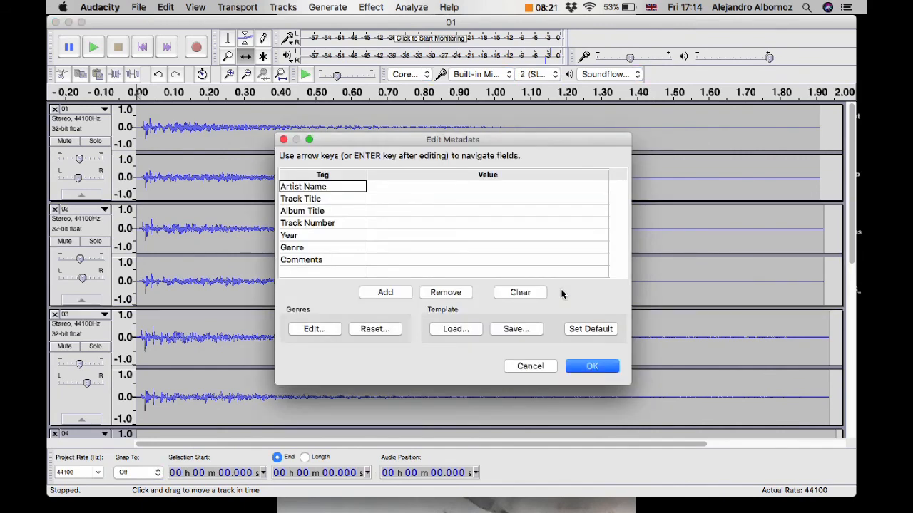
click(591, 367)
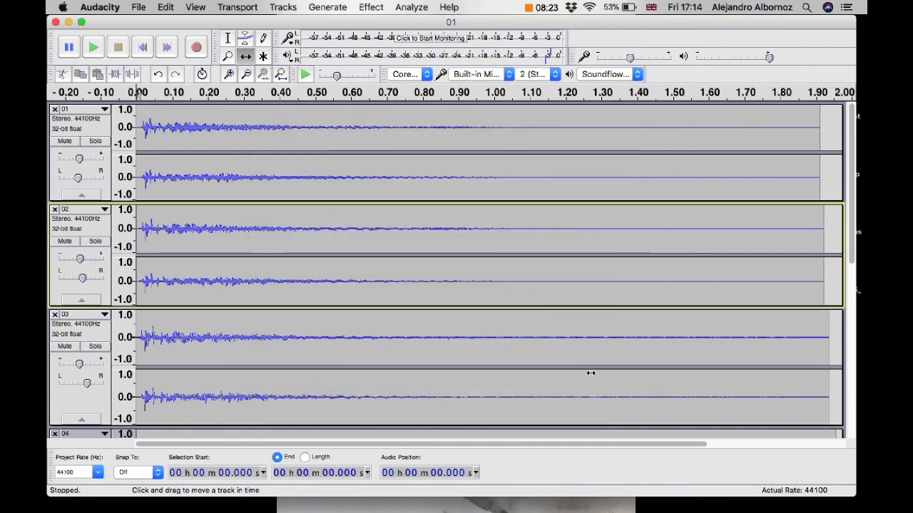
Close the six-track project without saving its changes and create a new empty project.
click(55, 23)
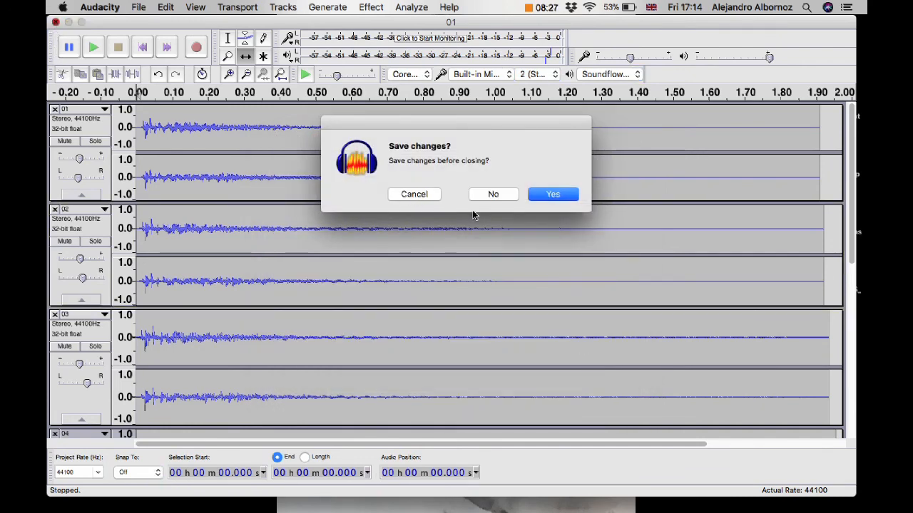
click(499, 194)
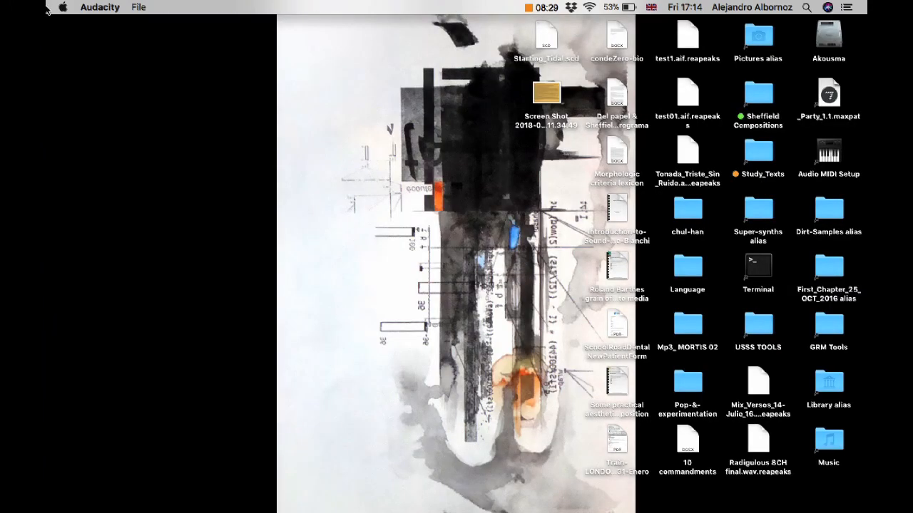
click(139, 9)
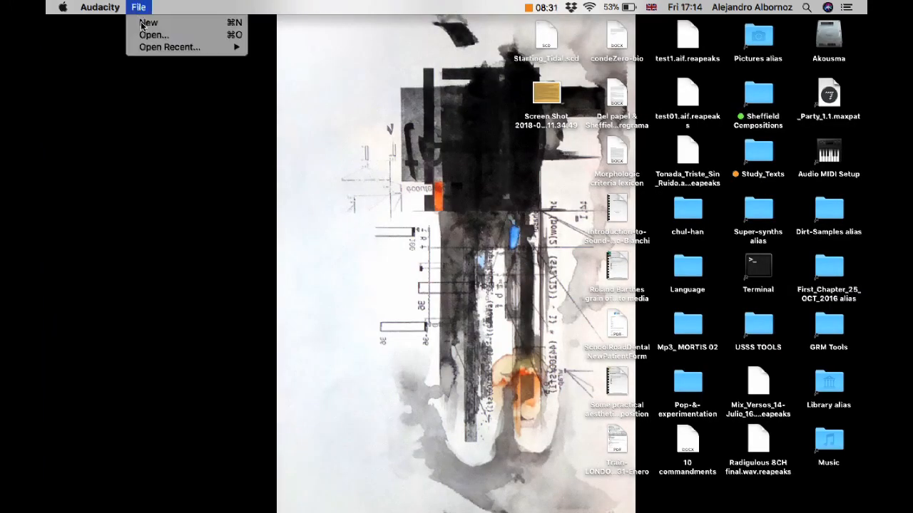
click(152, 26)
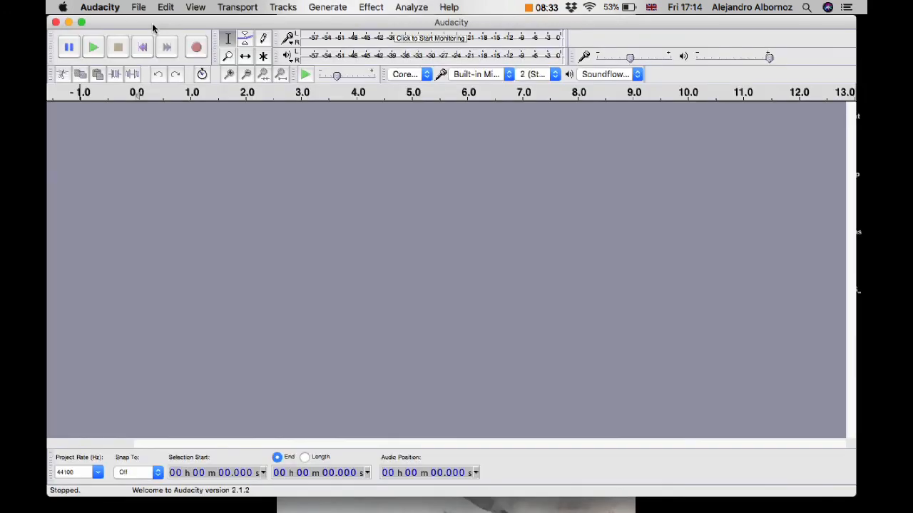
Import chord-01.wav from the Reverb-chords folder, reading the file directly from the original, and play it.
click(139, 7)
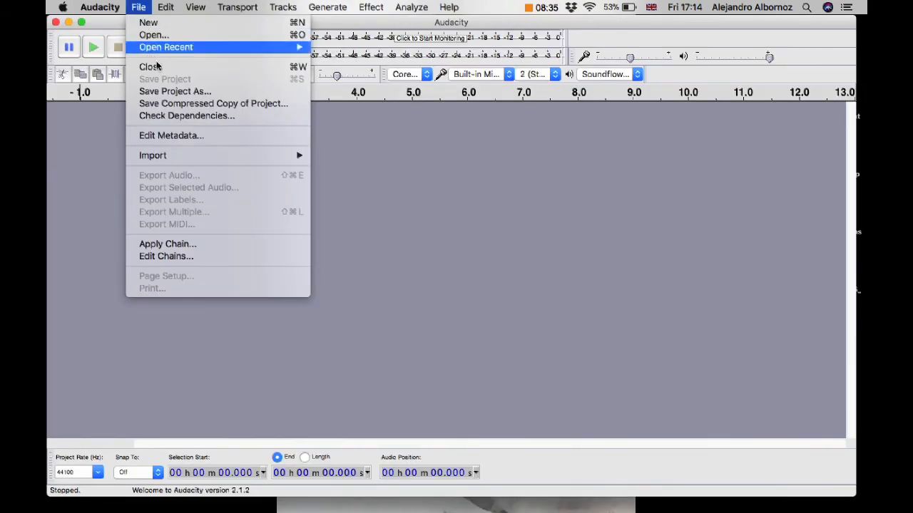
mouse_move(184, 155)
click(328, 155)
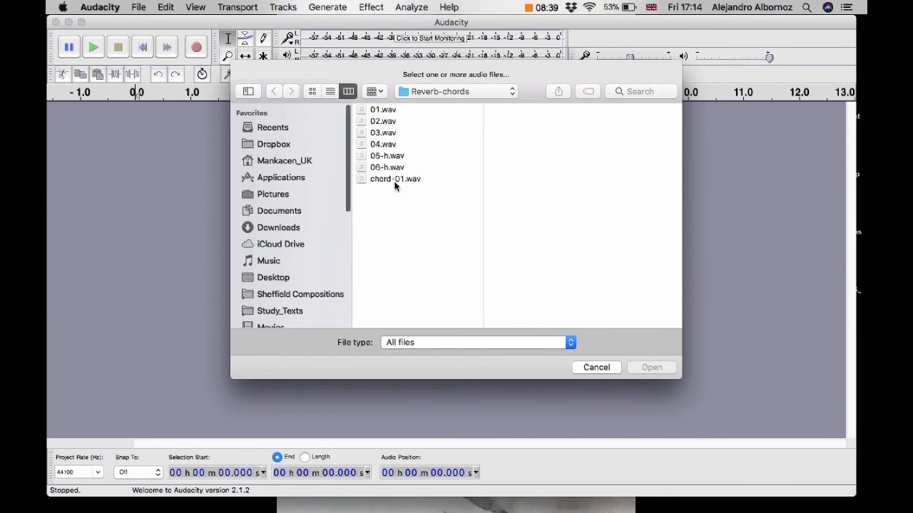
click(395, 180)
click(654, 370)
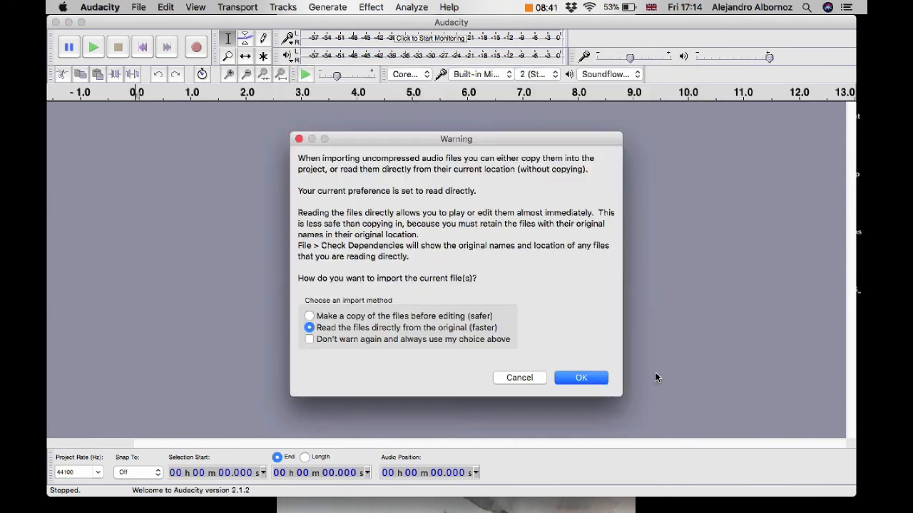
click(595, 380)
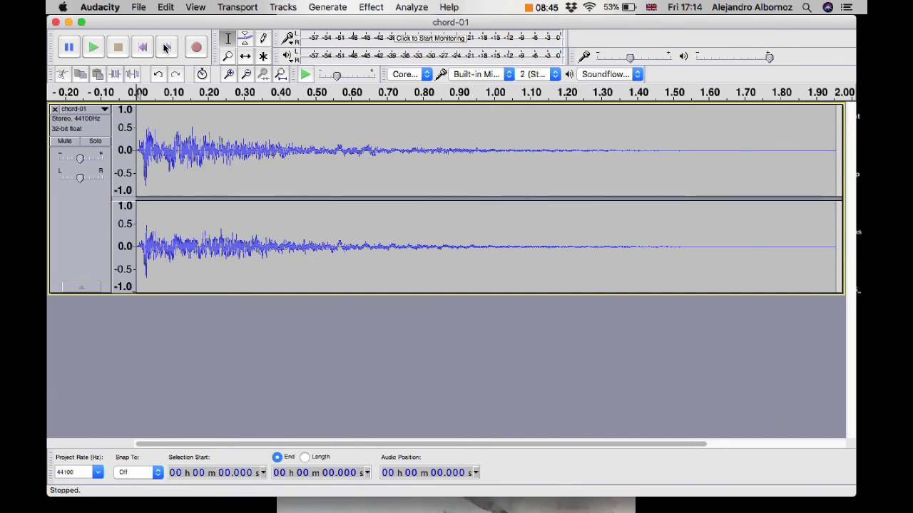
click(93, 48)
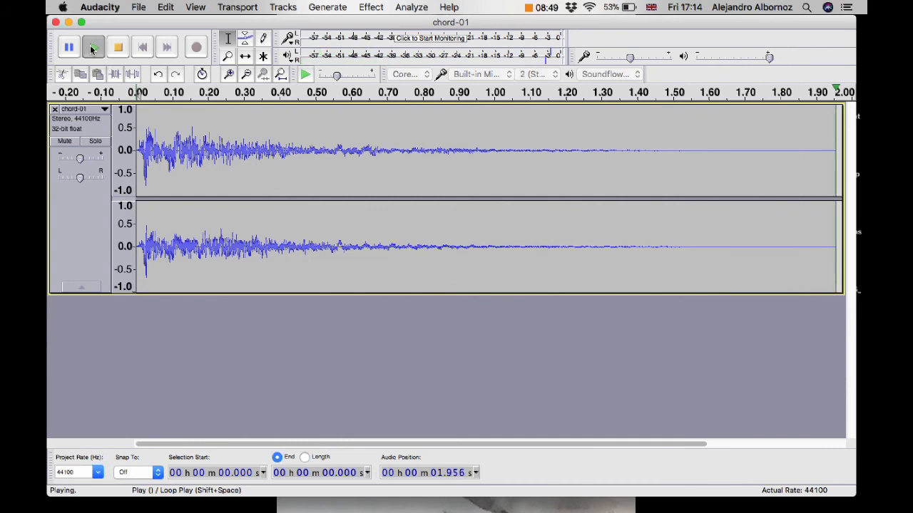
Open the list of effects for the chord-01 track.
click(246, 76)
click(246, 77)
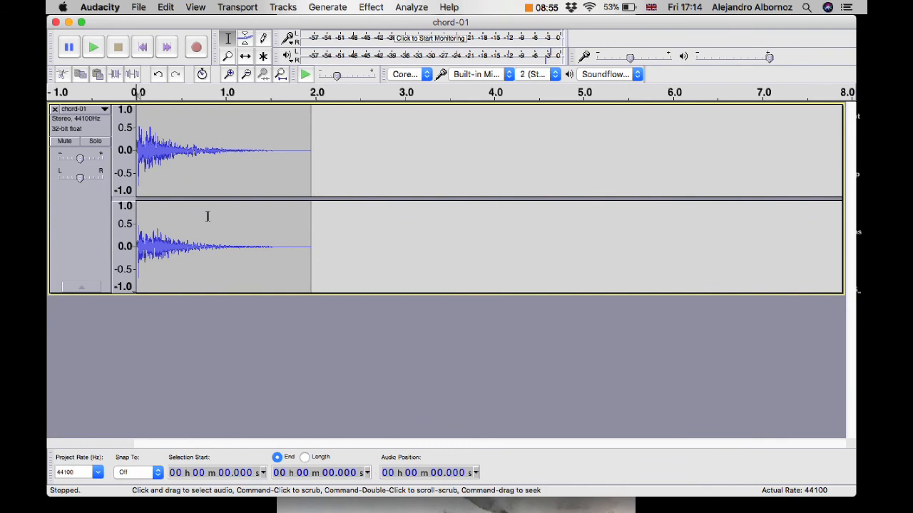
click(370, 9)
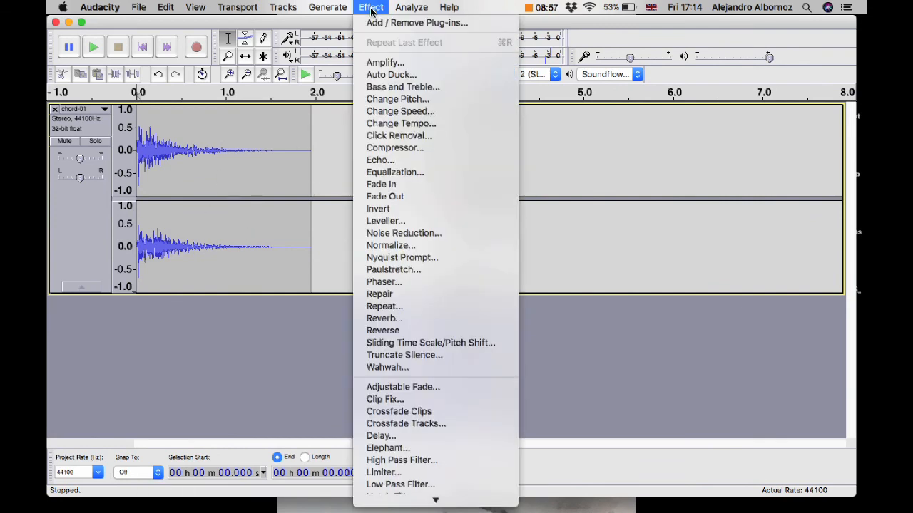